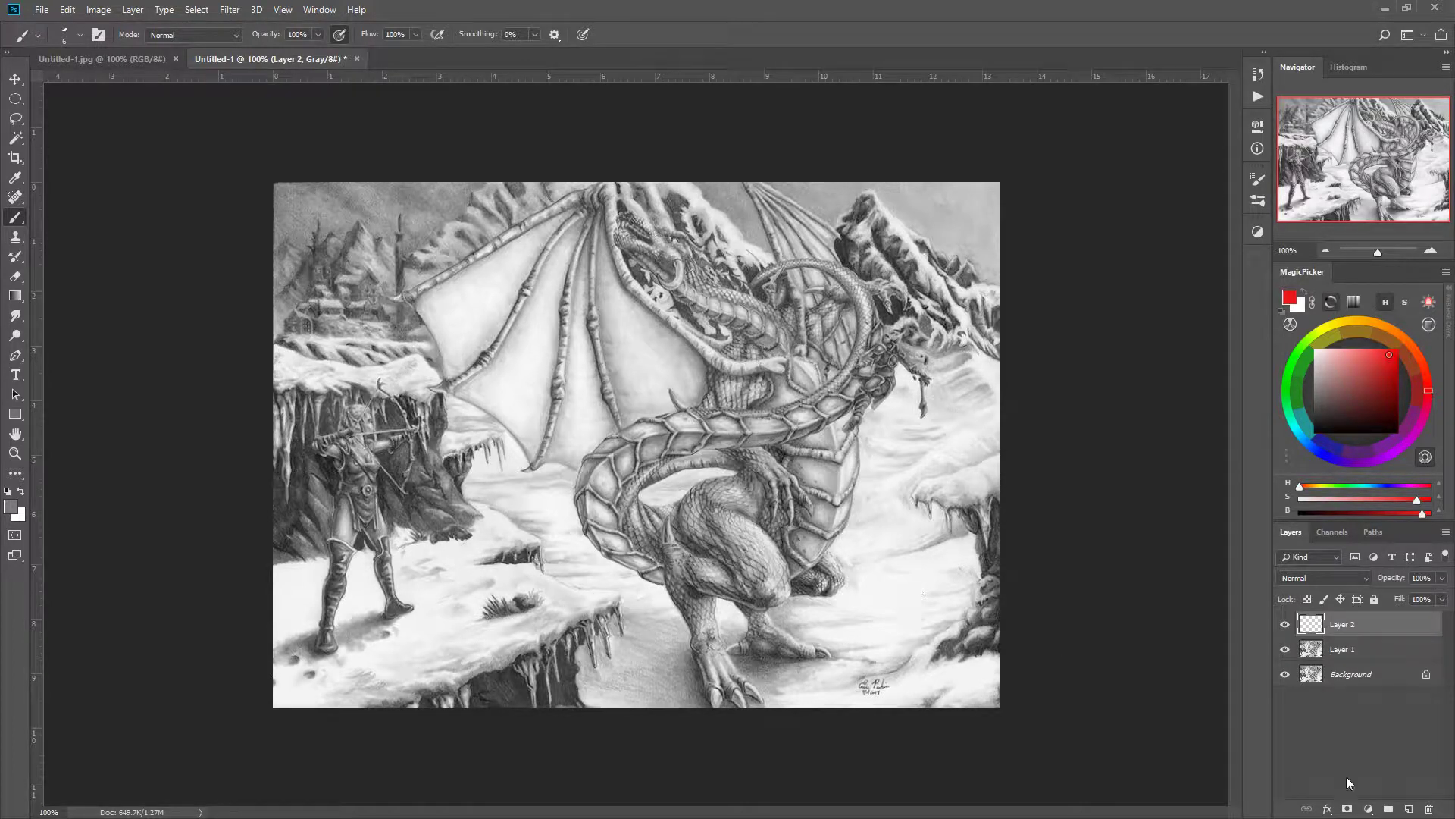
Step: Add a Posterize adjustment layer above Layer 2, set it to 2 levels, and hide it
click(1369, 809)
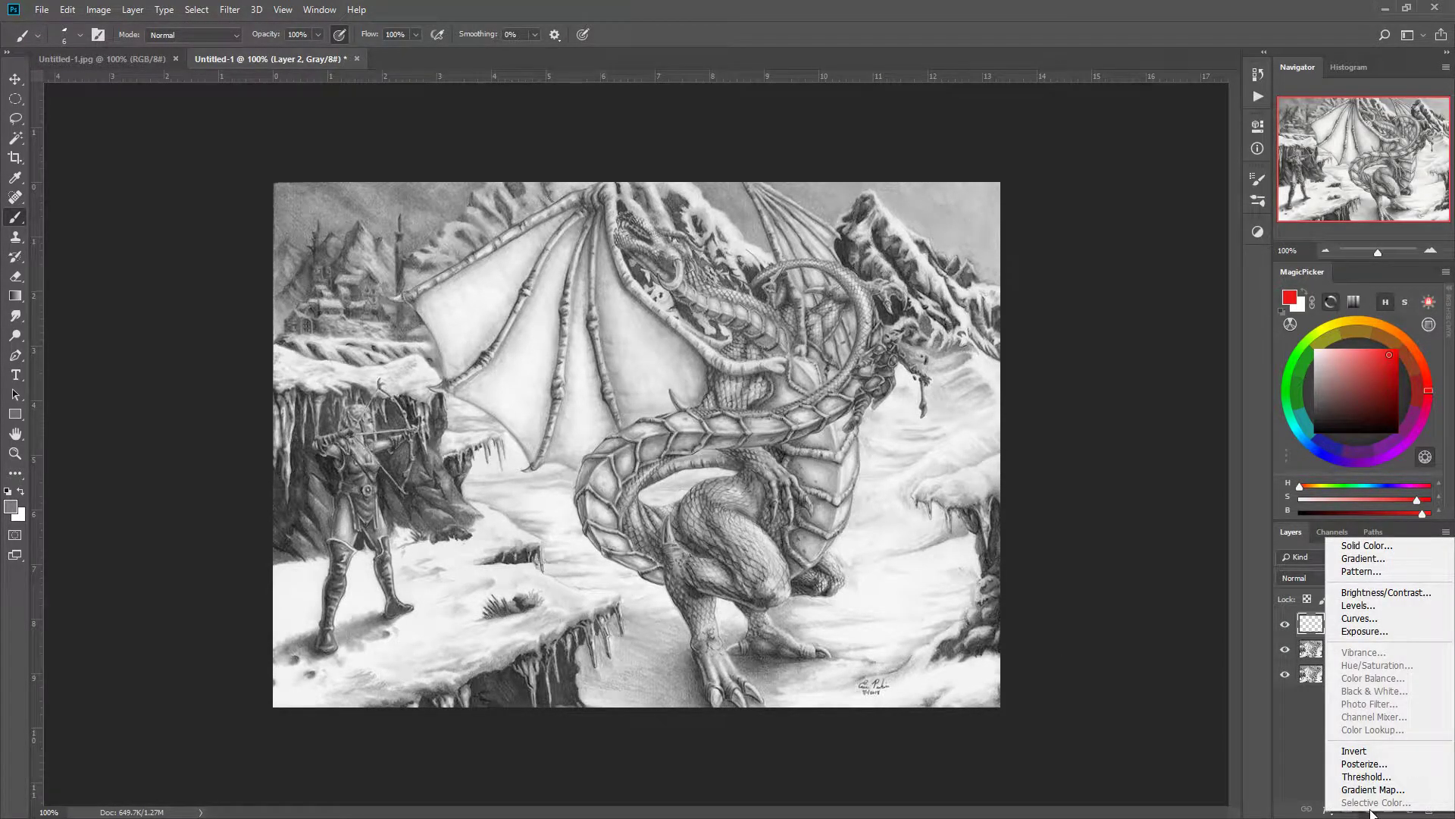
click(1361, 766)
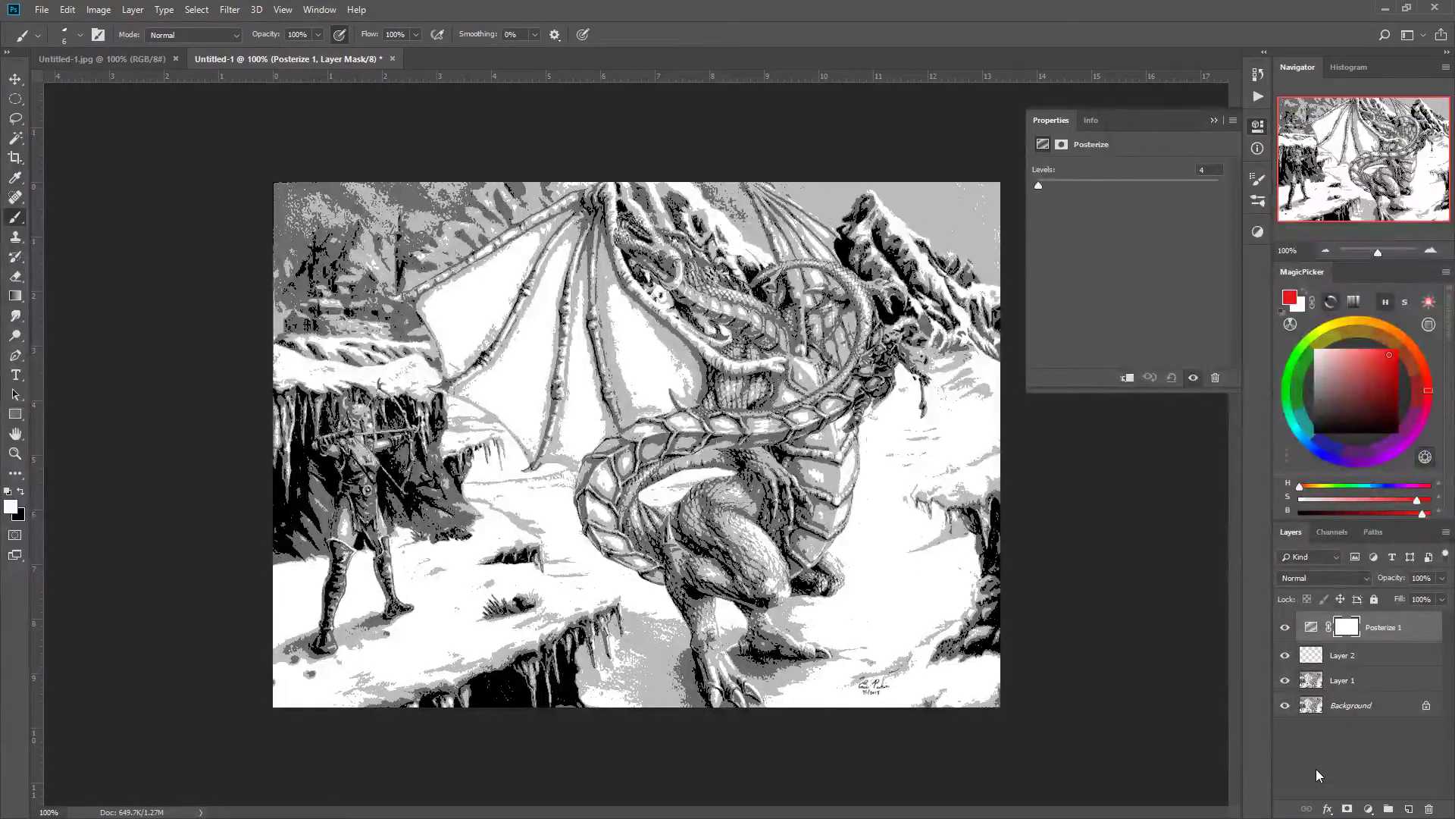
drag(1039, 184, 1035, 184)
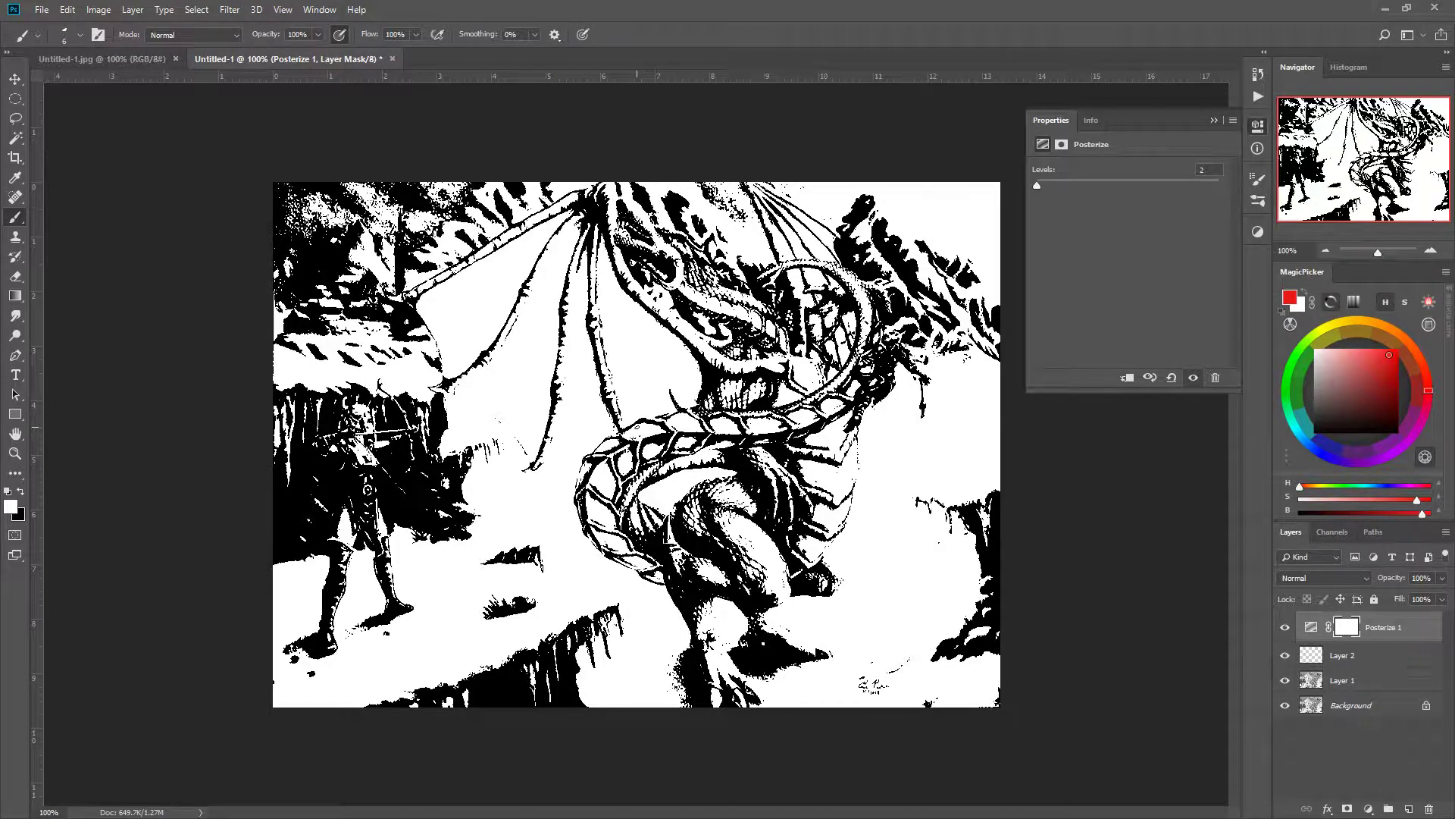
click(1284, 627)
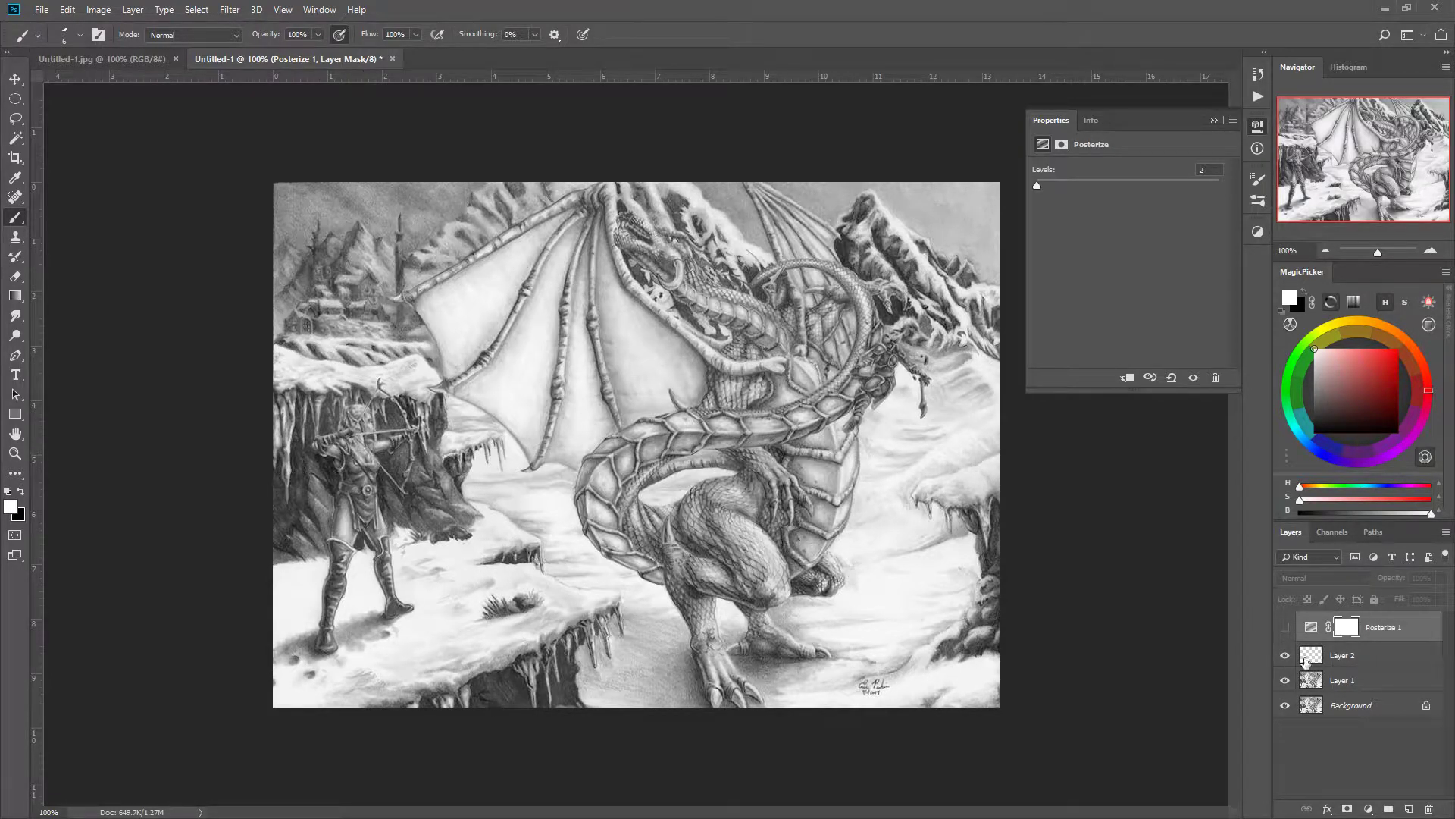
Step: Select Layer 1 and convert the image from grayscale to RGB Color, keeping the layers separate
click(1318, 678)
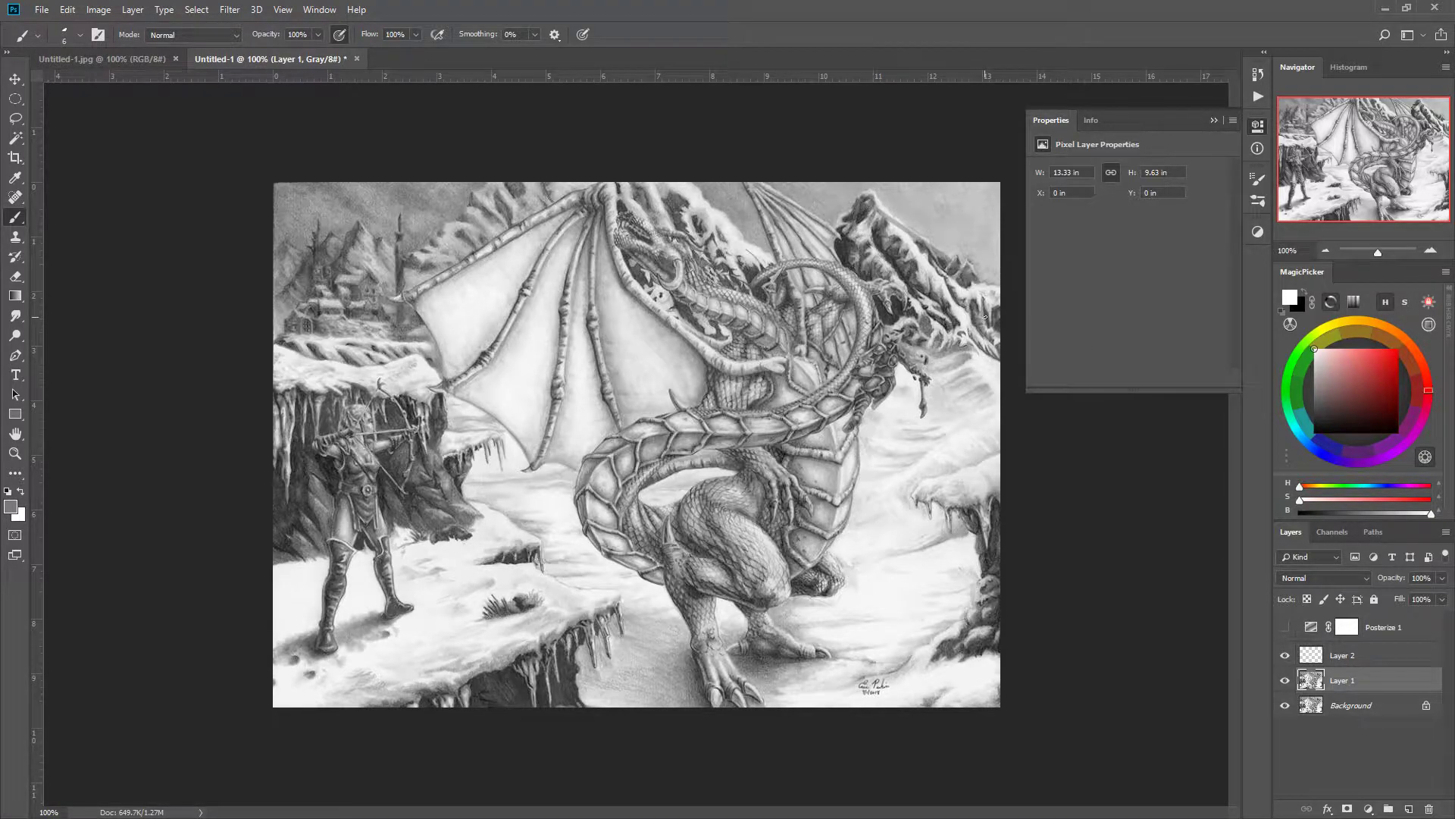
click(98, 10)
mouse_move(106, 28)
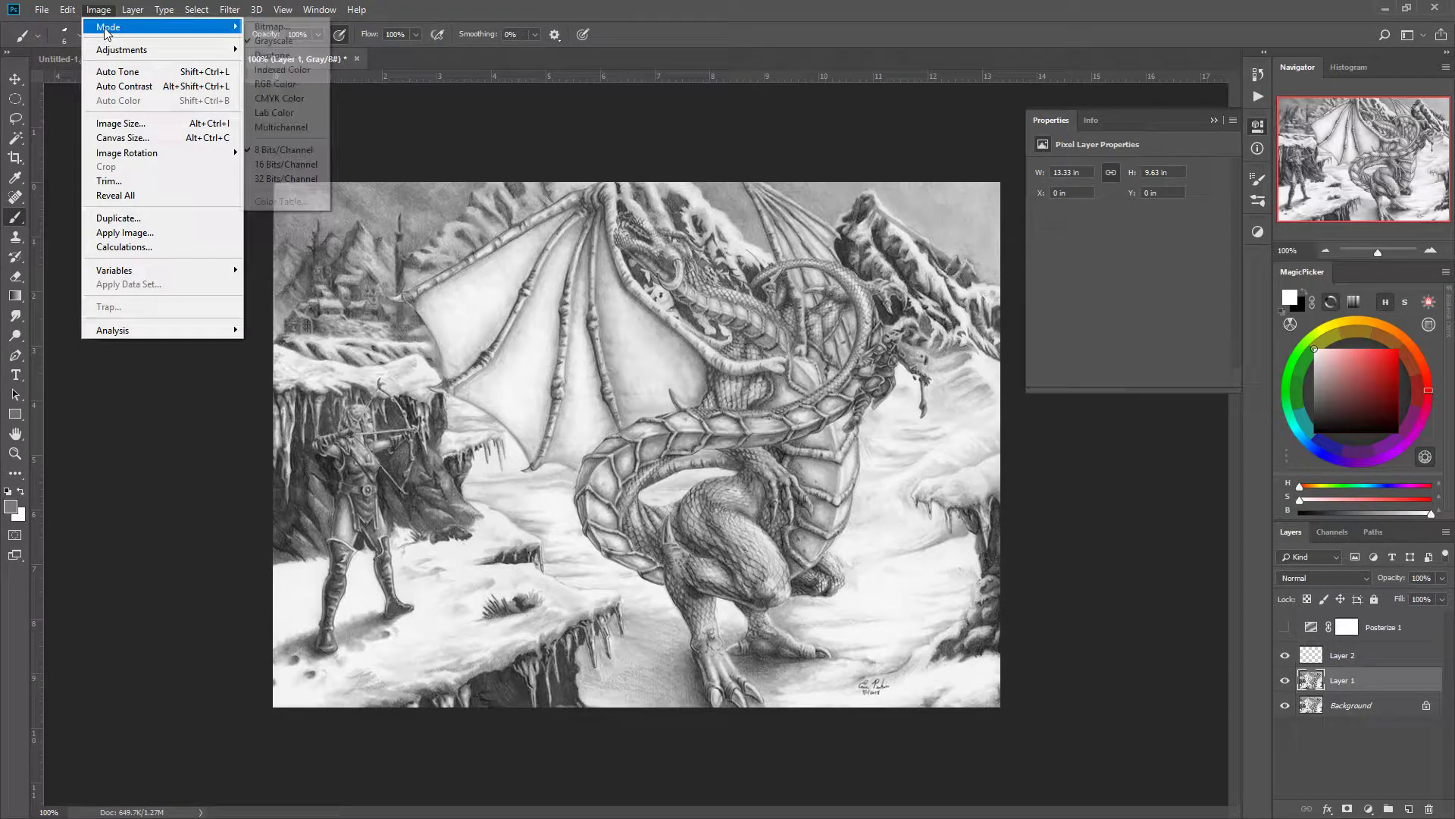
click(258, 81)
click(836, 309)
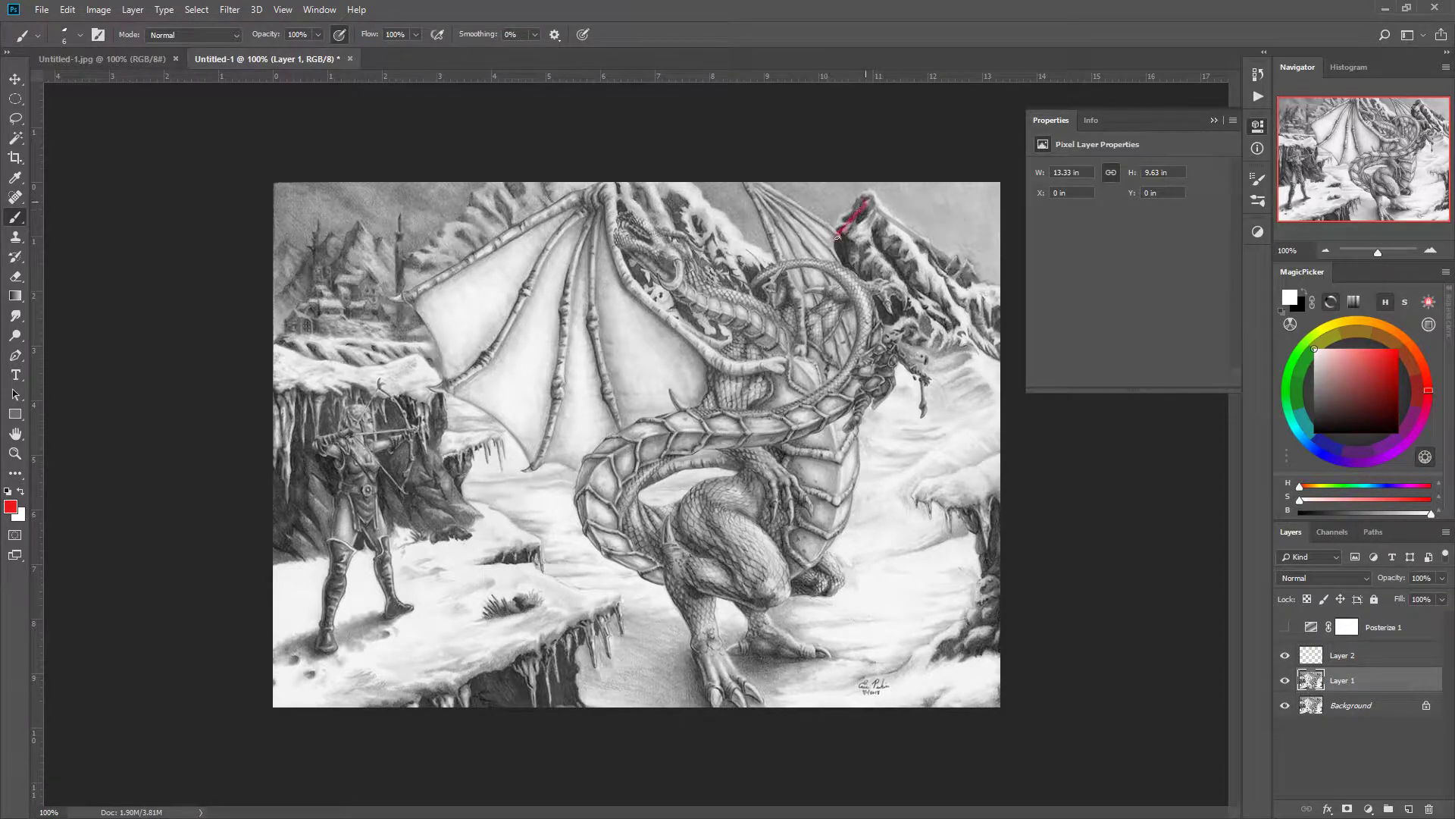
Step: Outline the dark areas around the mountain, archer and cliff, dragon's head and hind leg in red on Layer 1, and hide that layer
mouse_move(838, 236)
mouse_down()
mouse_move(876, 296)
mouse_move(845, 412)
mouse_move(873, 404)
mouse_move(913, 343)
mouse_move(917, 364)
mouse_move(922, 350)
mouse_move(1008, 335)
mouse_move(866, 210)
mouse_up()
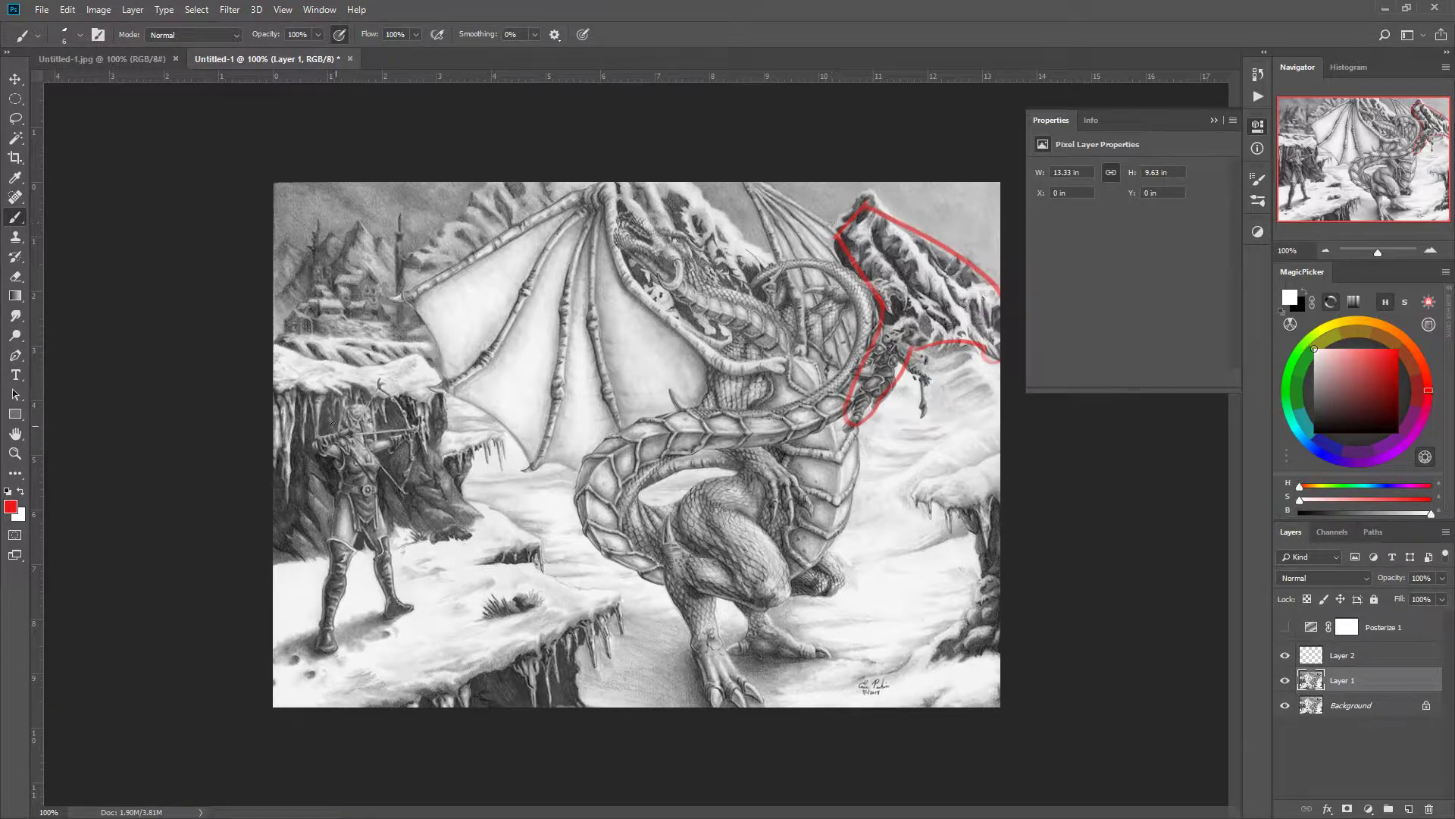
mouse_move(313, 394)
mouse_down()
mouse_move(439, 420)
mouse_move(465, 541)
mouse_move(373, 548)
mouse_move(391, 539)
mouse_move(410, 619)
mouse_move(358, 547)
mouse_move(332, 637)
mouse_move(324, 549)
mouse_up()
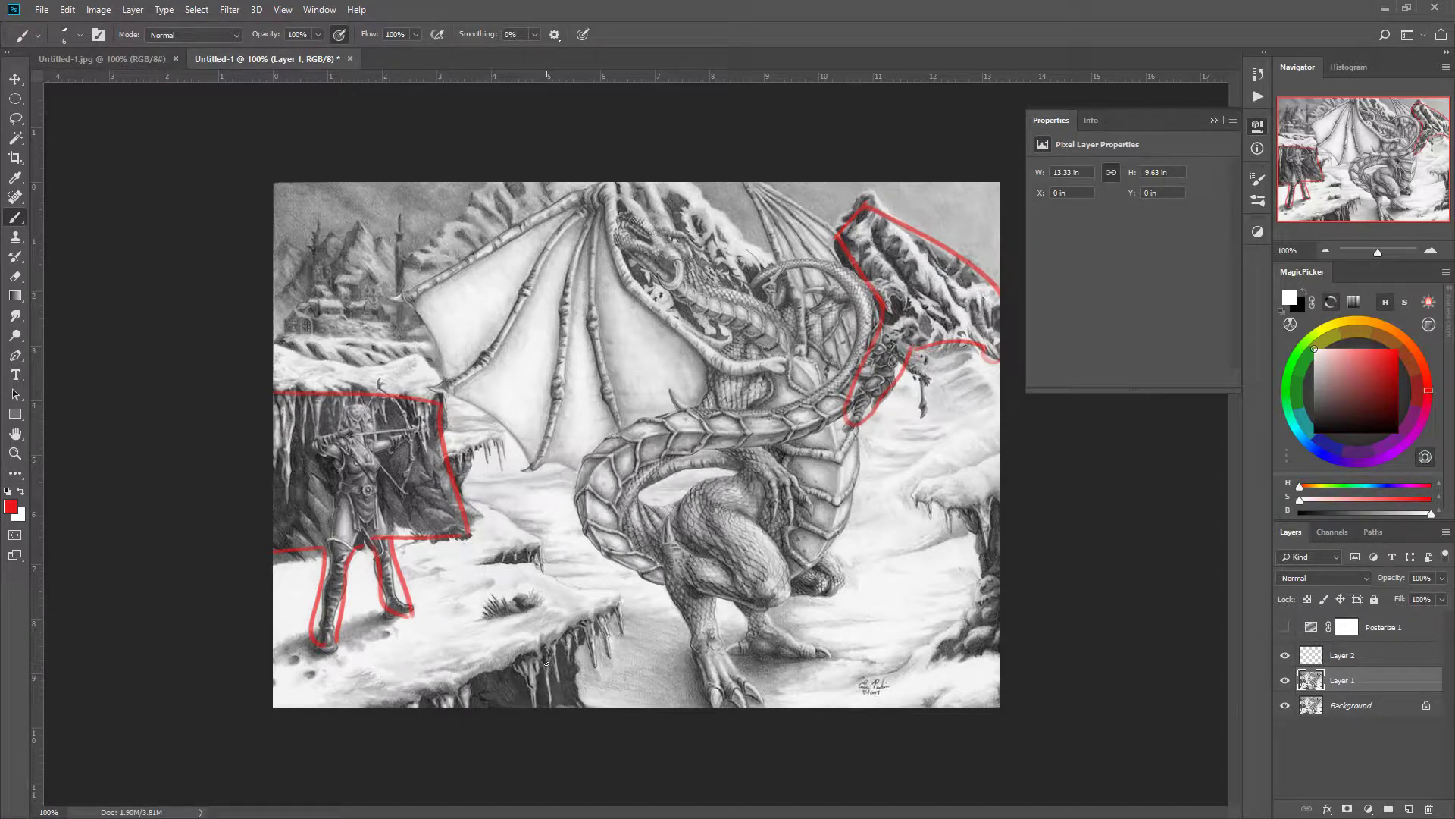
mouse_move(616, 199)
mouse_down()
mouse_move(637, 273)
mouse_move(762, 350)
mouse_move(784, 312)
mouse_move(768, 279)
mouse_move(637, 194)
mouse_up()
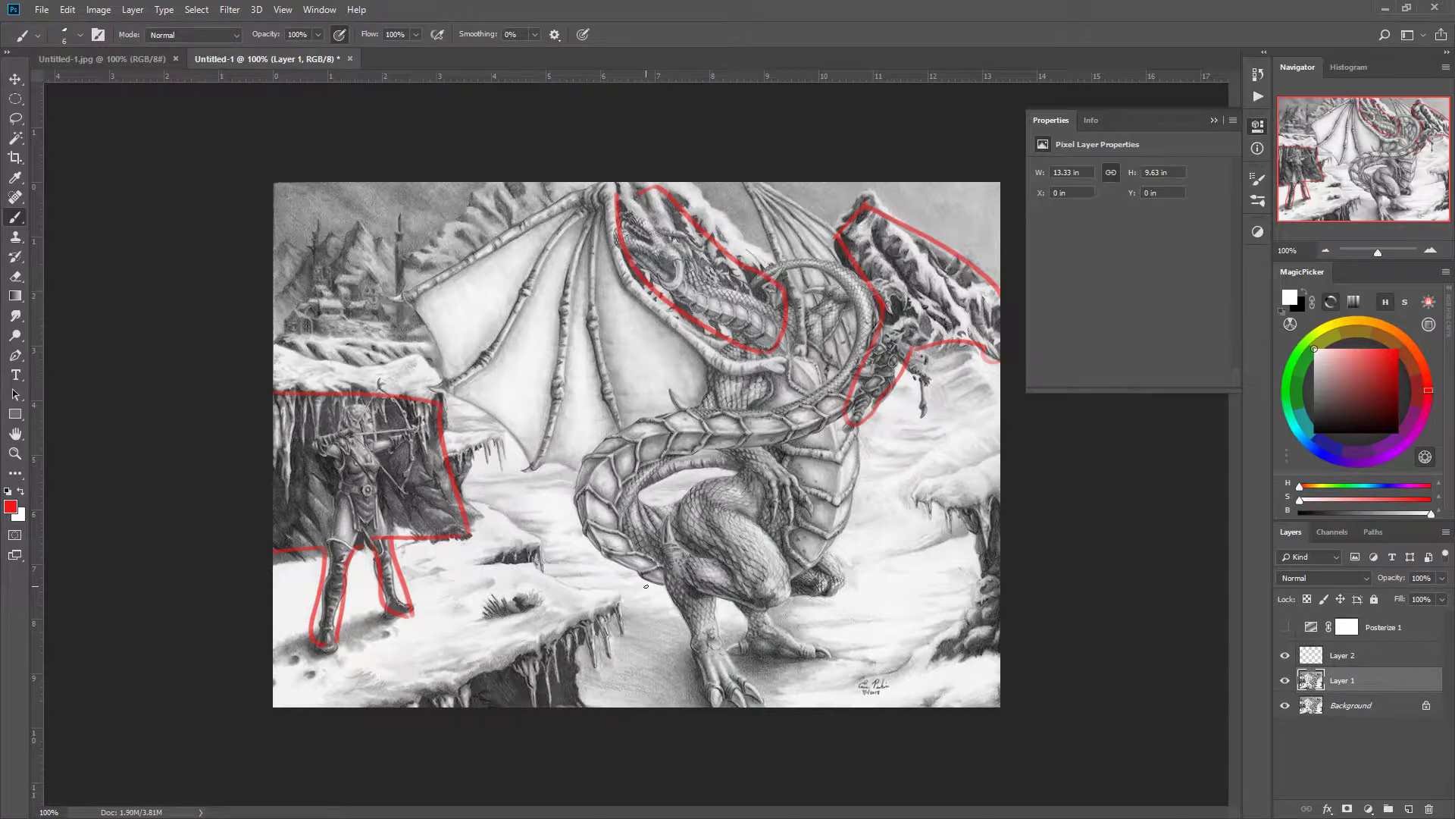
mouse_move(777, 520)
mouse_down()
mouse_move(748, 441)
mouse_move(691, 496)
mouse_move(797, 567)
mouse_up()
click(1284, 679)
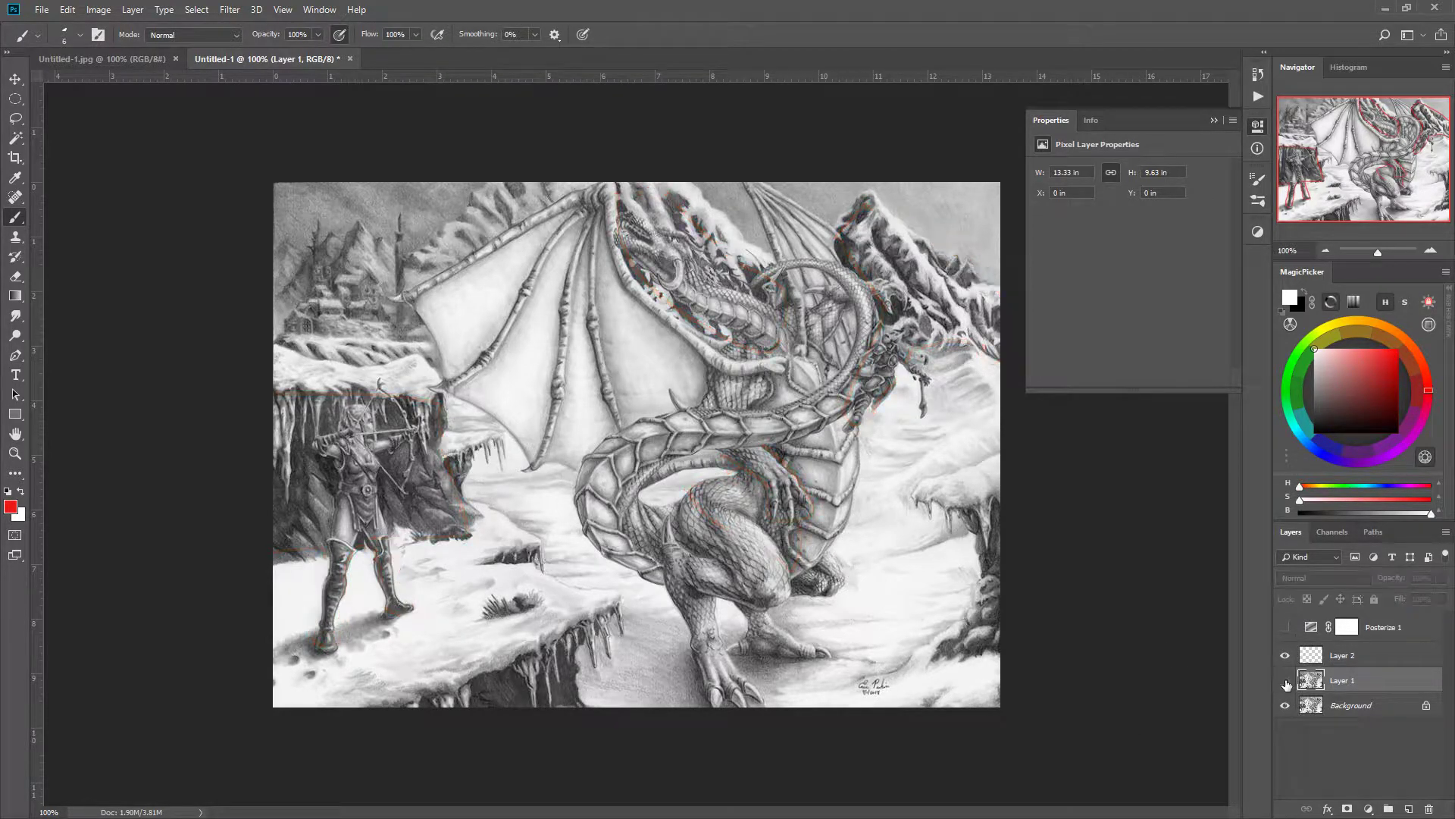
Step: Paint the archer's head and torso as a flat dark grey silhouette on Layer 2 with an enlarged brush
click(1340, 657)
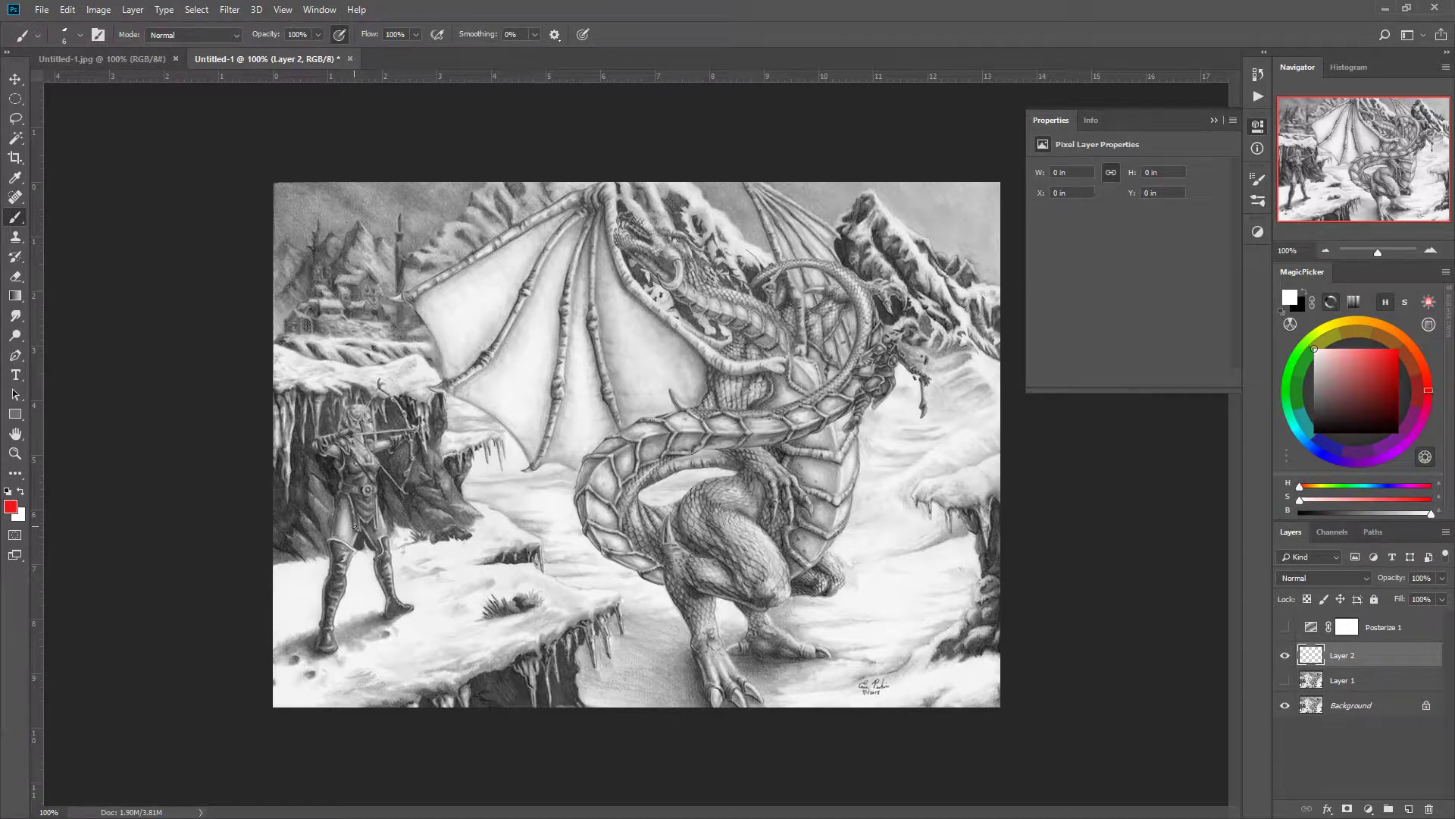
drag(1322, 403, 1311, 412)
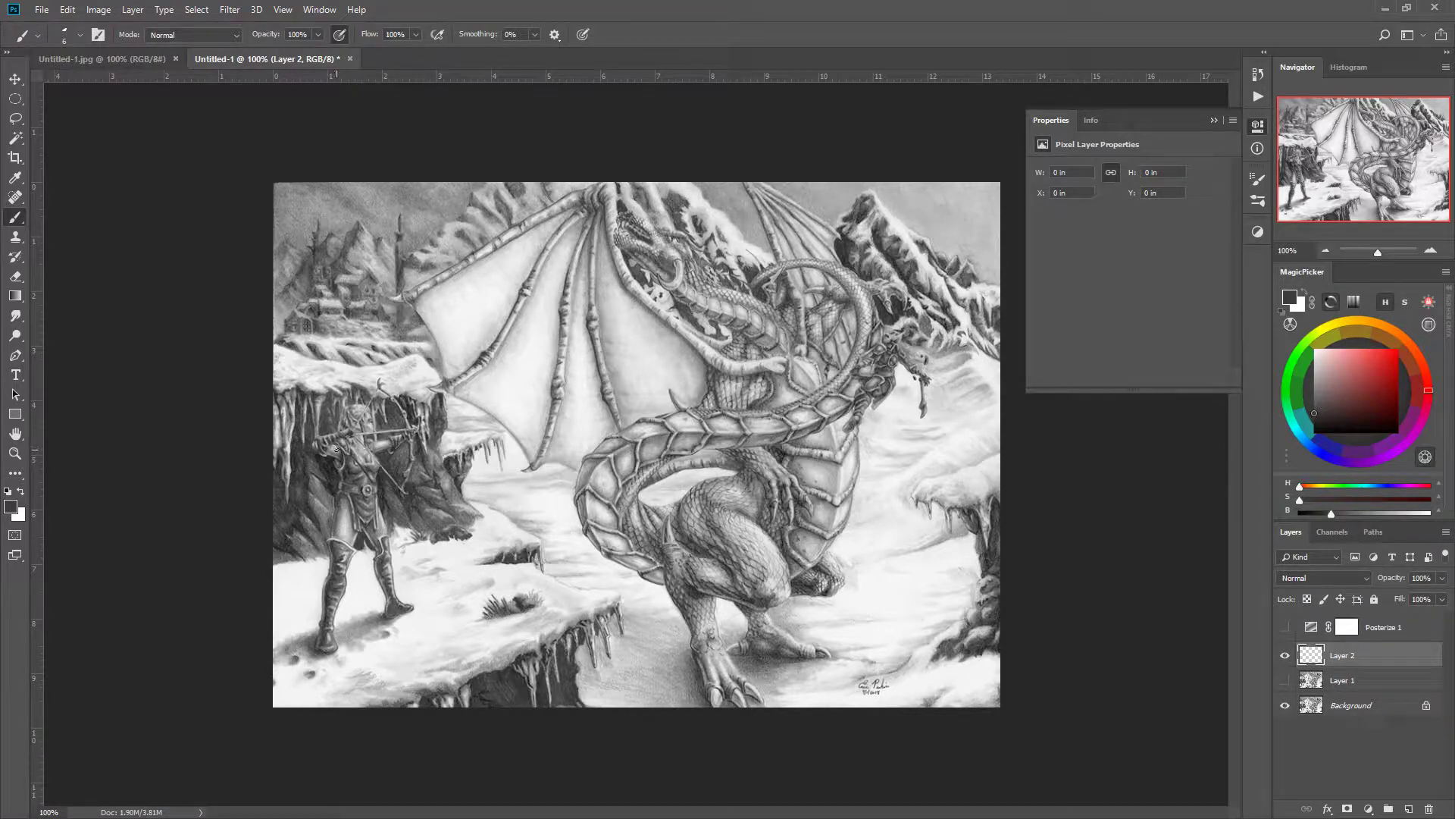
alt+click(630, 430)
key(bracketright)
key(bracketright)
mouse_move(360, 418)
mouse_down()
mouse_move(371, 535)
mouse_move(354, 450)
mouse_move(359, 513)
mouse_up()
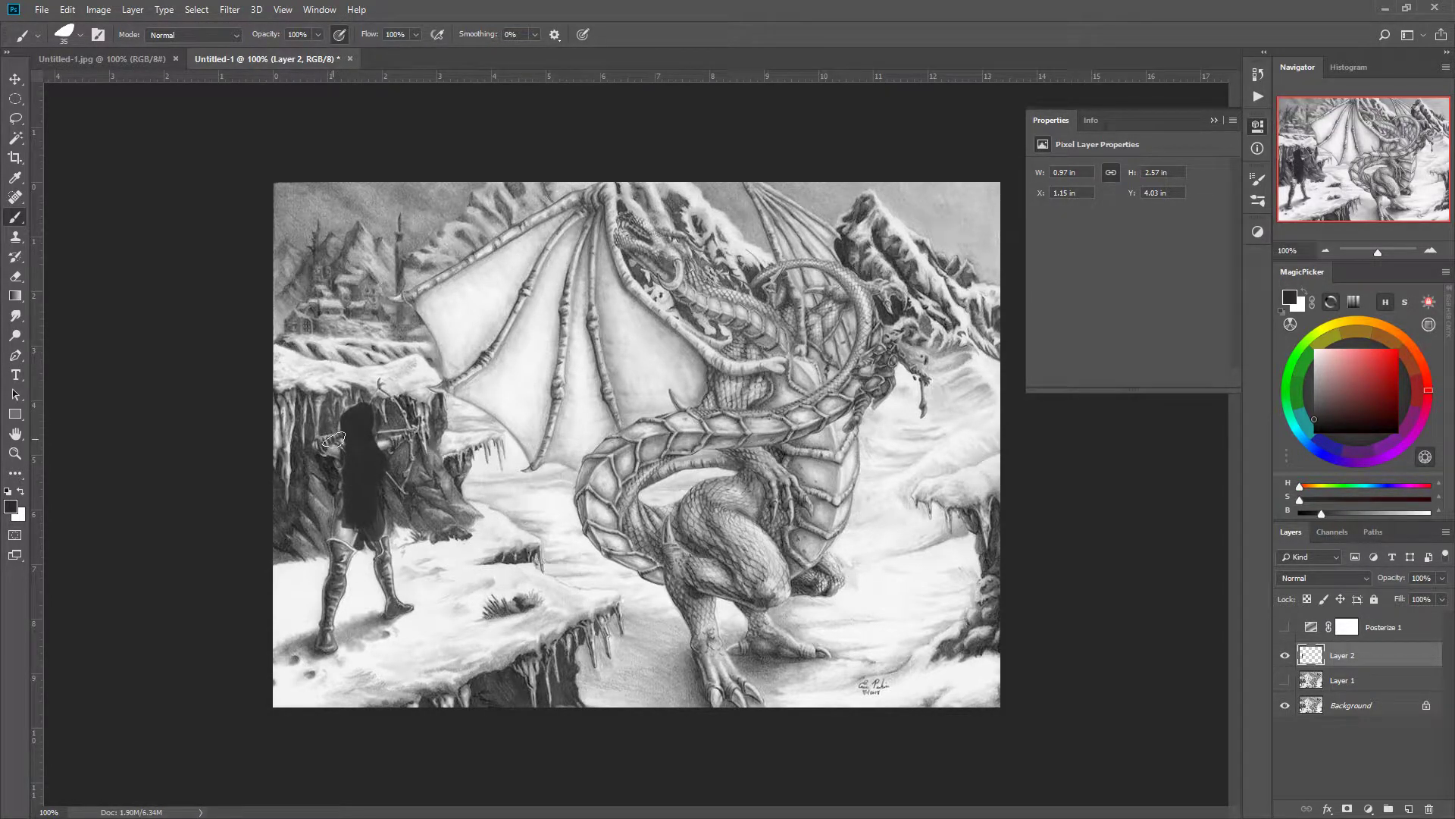
Step: Extend the dark silhouette over the archer's arms and legs with a smaller 20 px brush
key(bracketleft)
key(bracketleft)
key(bracketleft)
mouse_move(327, 439)
mouse_down()
mouse_move(387, 440)
mouse_move(369, 435)
mouse_move(366, 451)
mouse_move(420, 442)
mouse_move(365, 453)
mouse_move(441, 432)
mouse_up()
mouse_move(364, 528)
mouse_down()
mouse_move(341, 531)
mouse_move(341, 515)
mouse_move(404, 627)
mouse_move(342, 514)
mouse_move(325, 635)
mouse_move(353, 505)
mouse_move(325, 610)
mouse_move(351, 523)
mouse_up()
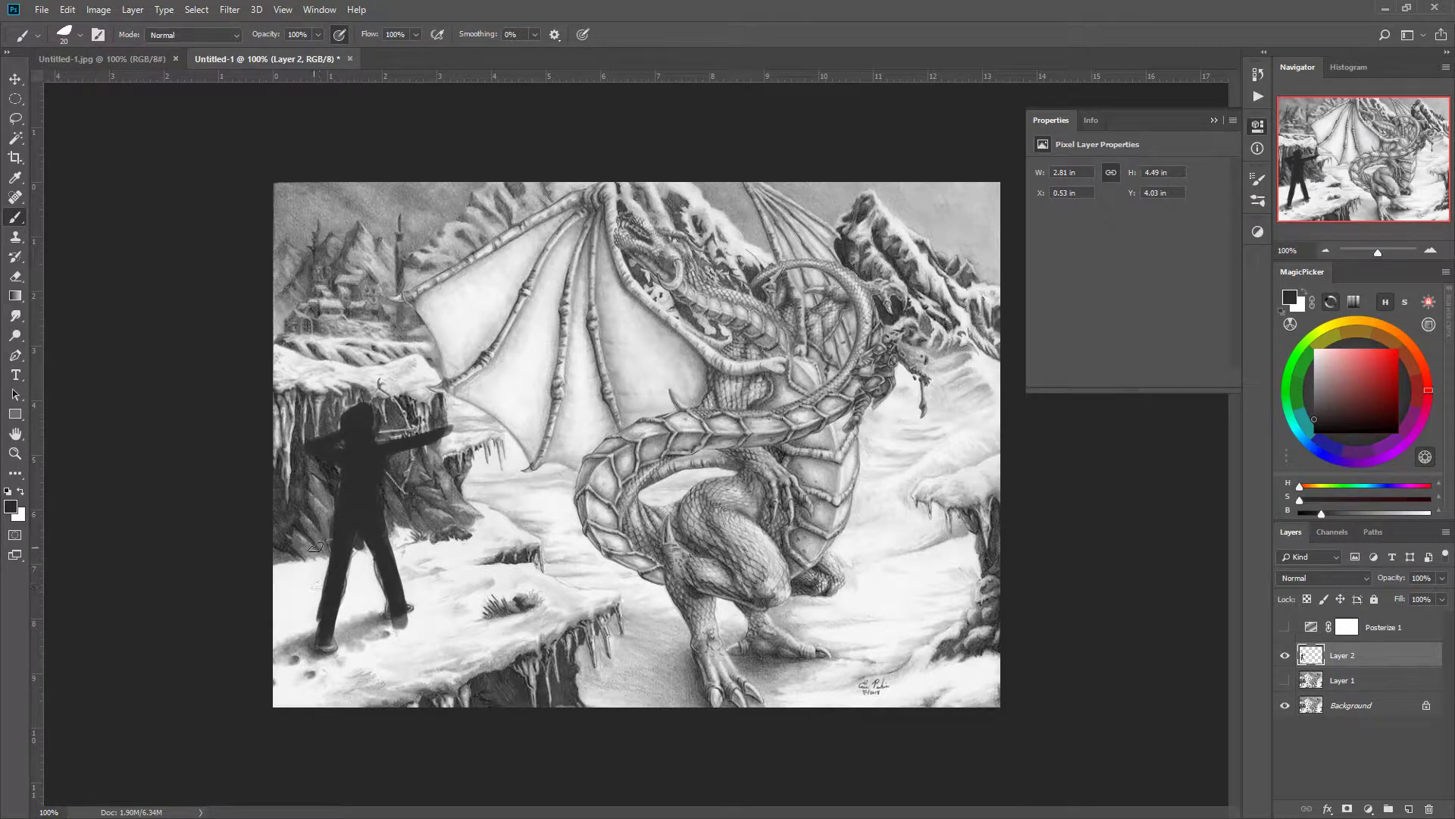
Step: Create a new layer directly below Layer 2, sample the light snow tone, and reduce the brush size
ctrl+click(1408, 808)
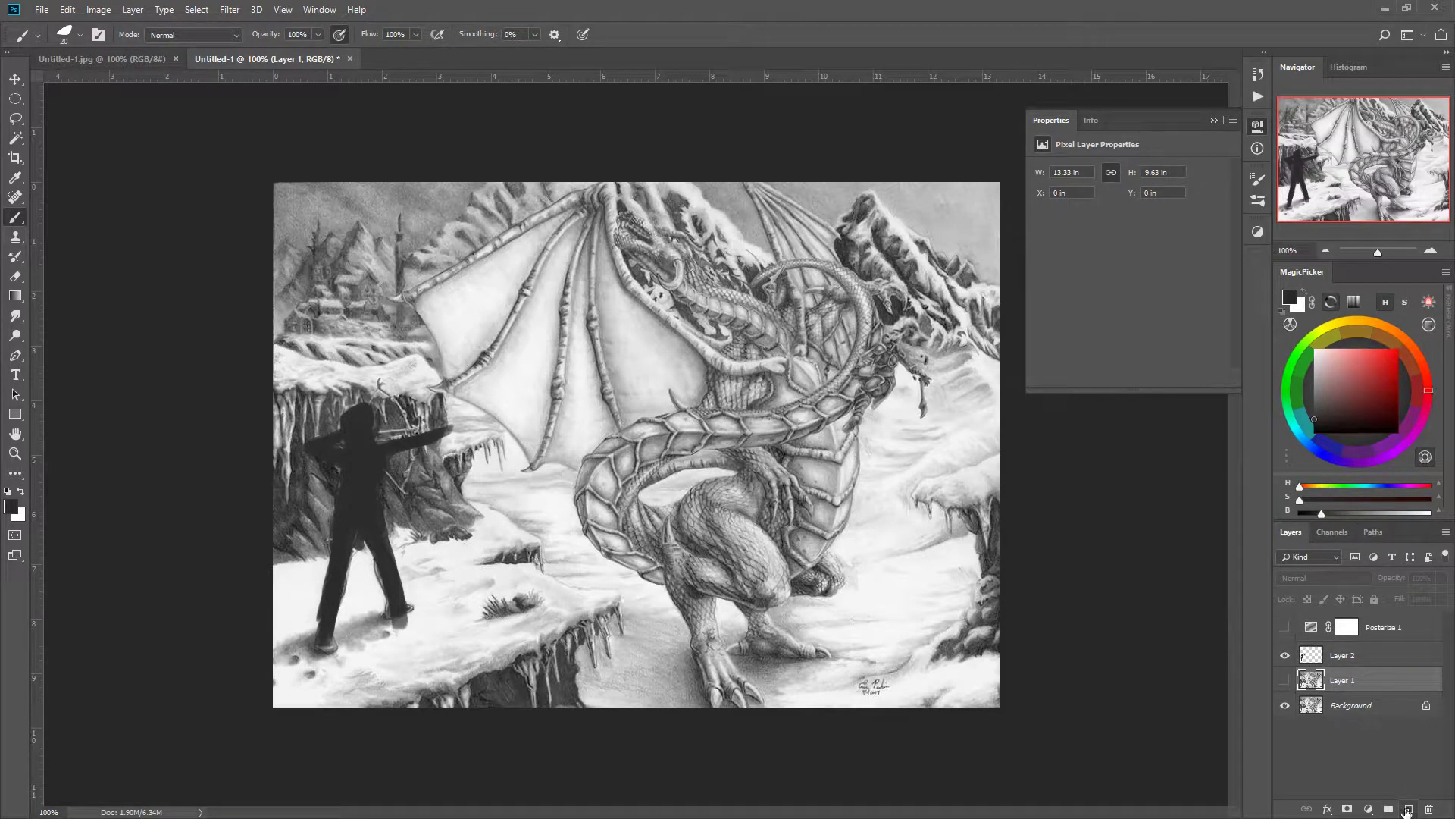
alt+click(885, 503)
key(bracketleft)
key(bracketleft)
key(bracketleft)
key(bracketleft)
key(bracketleft)
key(bracketleft)
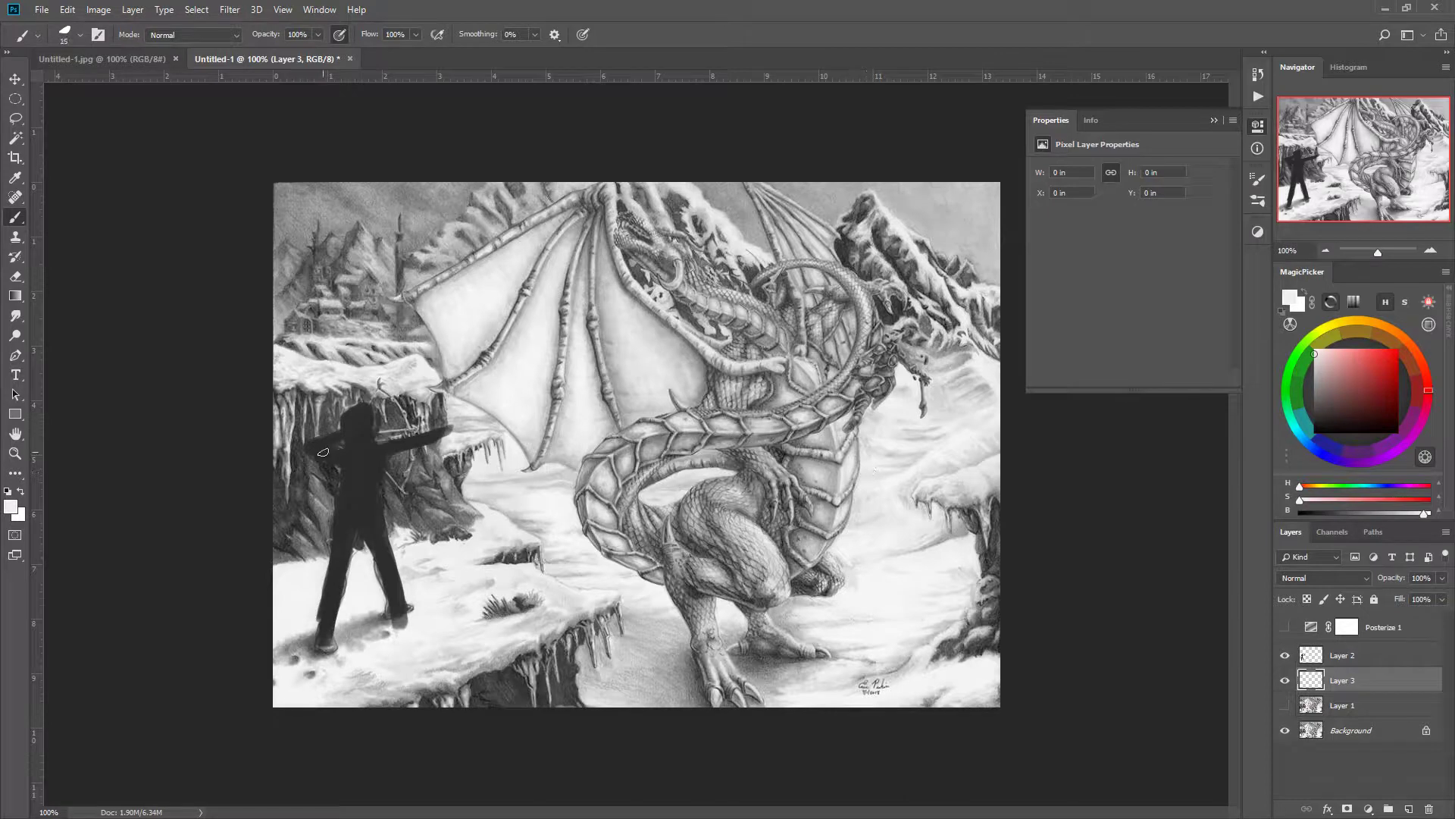
Step: Paint flat mid-grey over the area behind the archer and the snowfield beside the dragon with a 250 px brush
key(bracketright)
key(bracketright)
key(bracketright)
key(bracketright)
key(bracketright)
key(bracketright)
key(bracketright)
key(bracketright)
key(bracketright)
key(bracketright)
key(bracketright)
key(bracketright)
key(bracketright)
key(bracketright)
key(bracketright)
key(bracketright)
key(bracketright)
key(bracketright)
click(1314, 391)
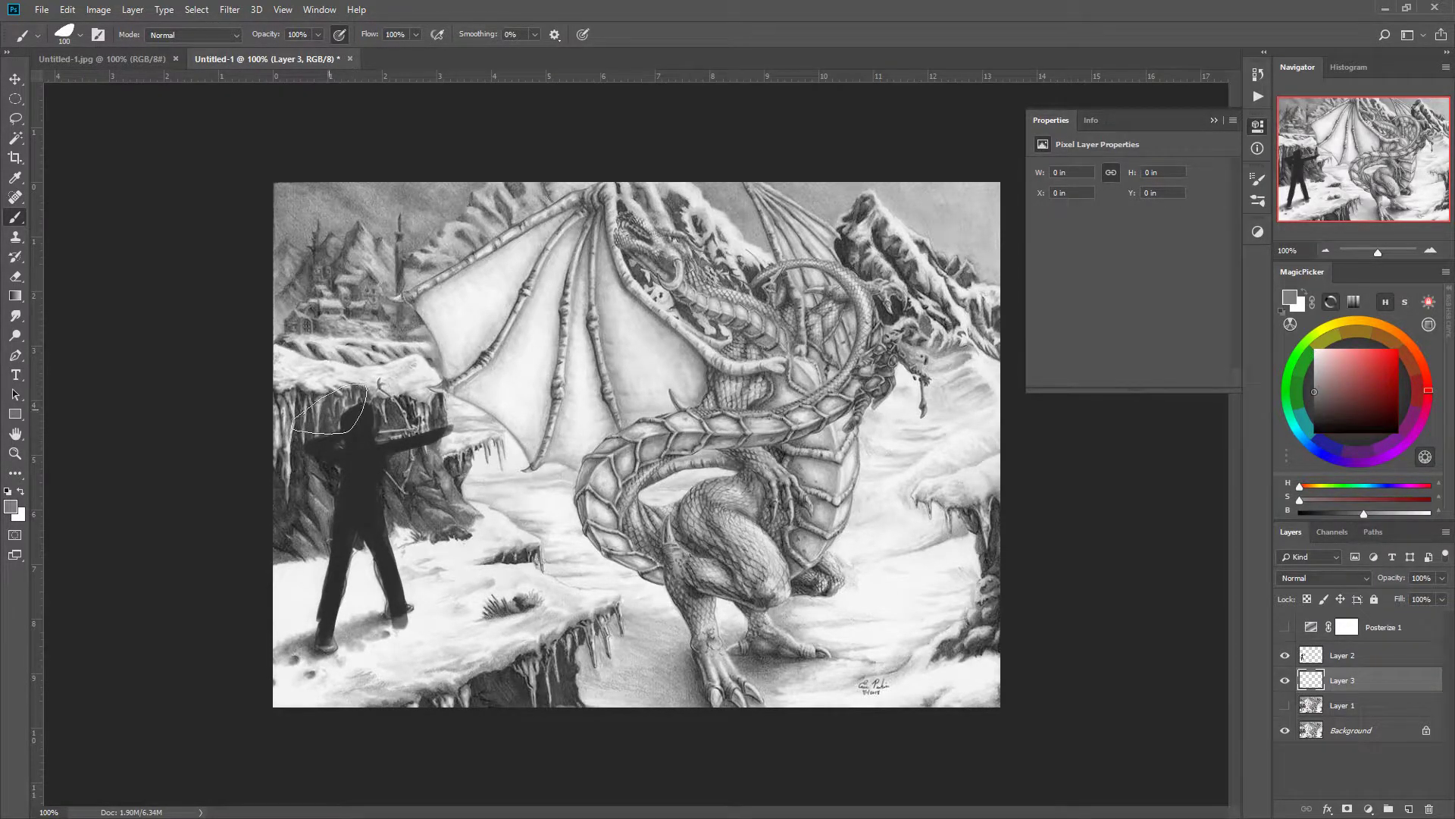
key(bracketright)
key(bracketright)
key(bracketright)
key(bracketright)
key(bracketright)
drag(199, 411, 466, 397)
mouse_move(291, 445)
mouse_down()
mouse_move(215, 474)
mouse_move(195, 507)
mouse_move(243, 455)
mouse_move(244, 390)
mouse_move(217, 406)
mouse_up()
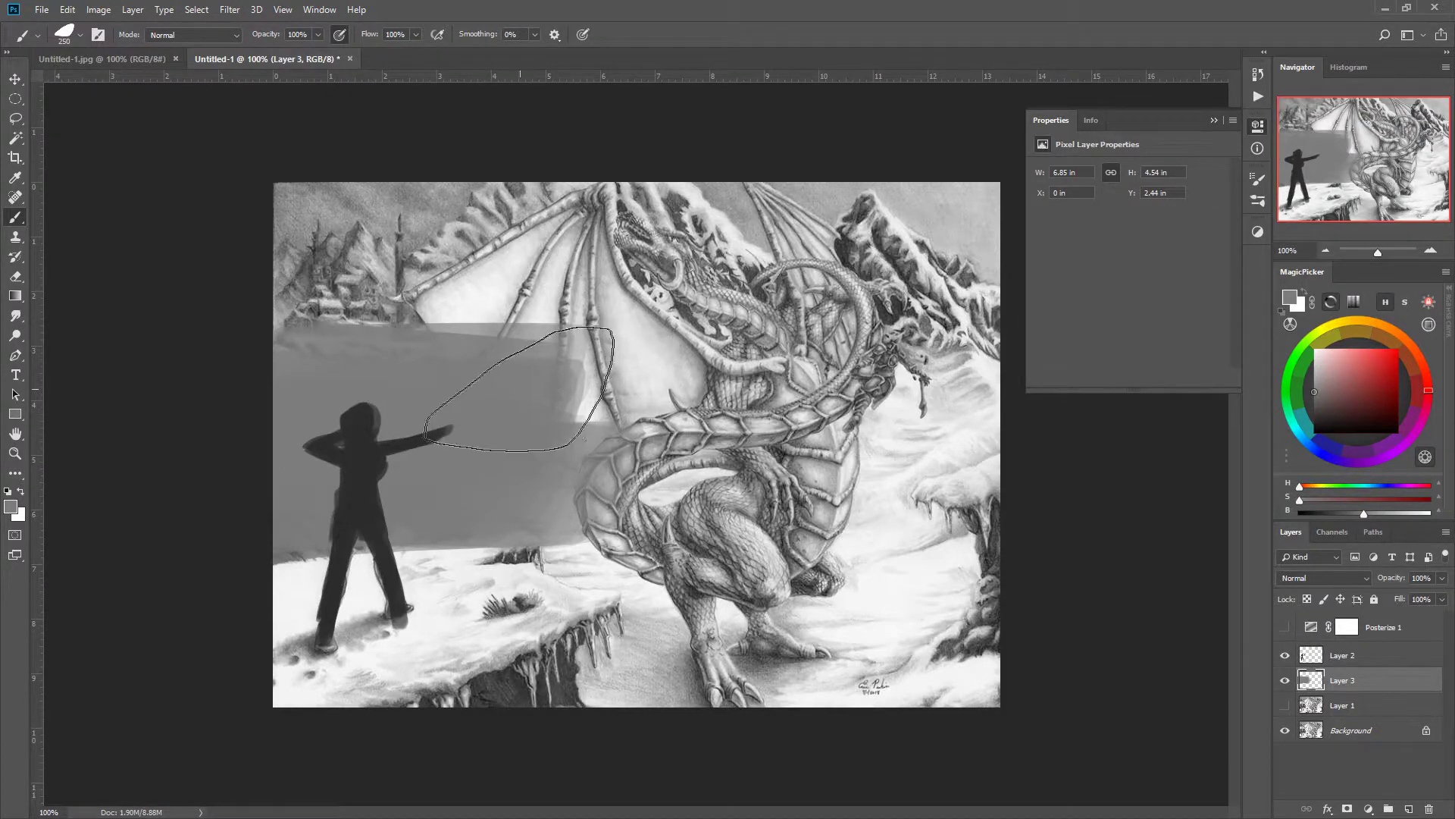
mouse_move(936, 394)
mouse_down()
mouse_move(905, 468)
mouse_move(975, 552)
mouse_move(962, 406)
mouse_move(939, 517)
mouse_move(963, 394)
mouse_move(894, 425)
mouse_up()
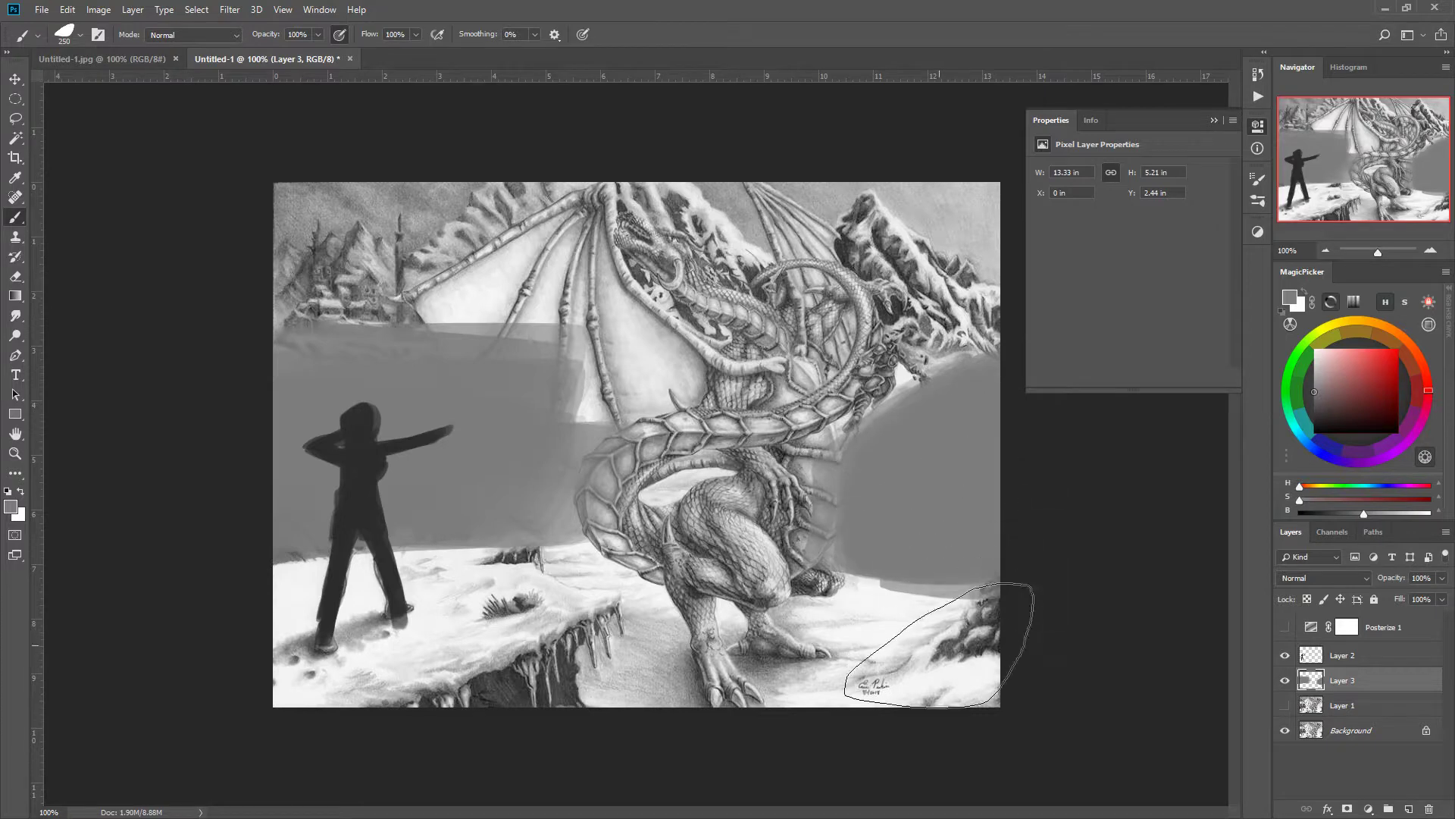
Step: Block in the foreground cliff faces beneath the archer and in the opposite corner with sampled dark grey and a 125 px brush
alt+click(523, 681)
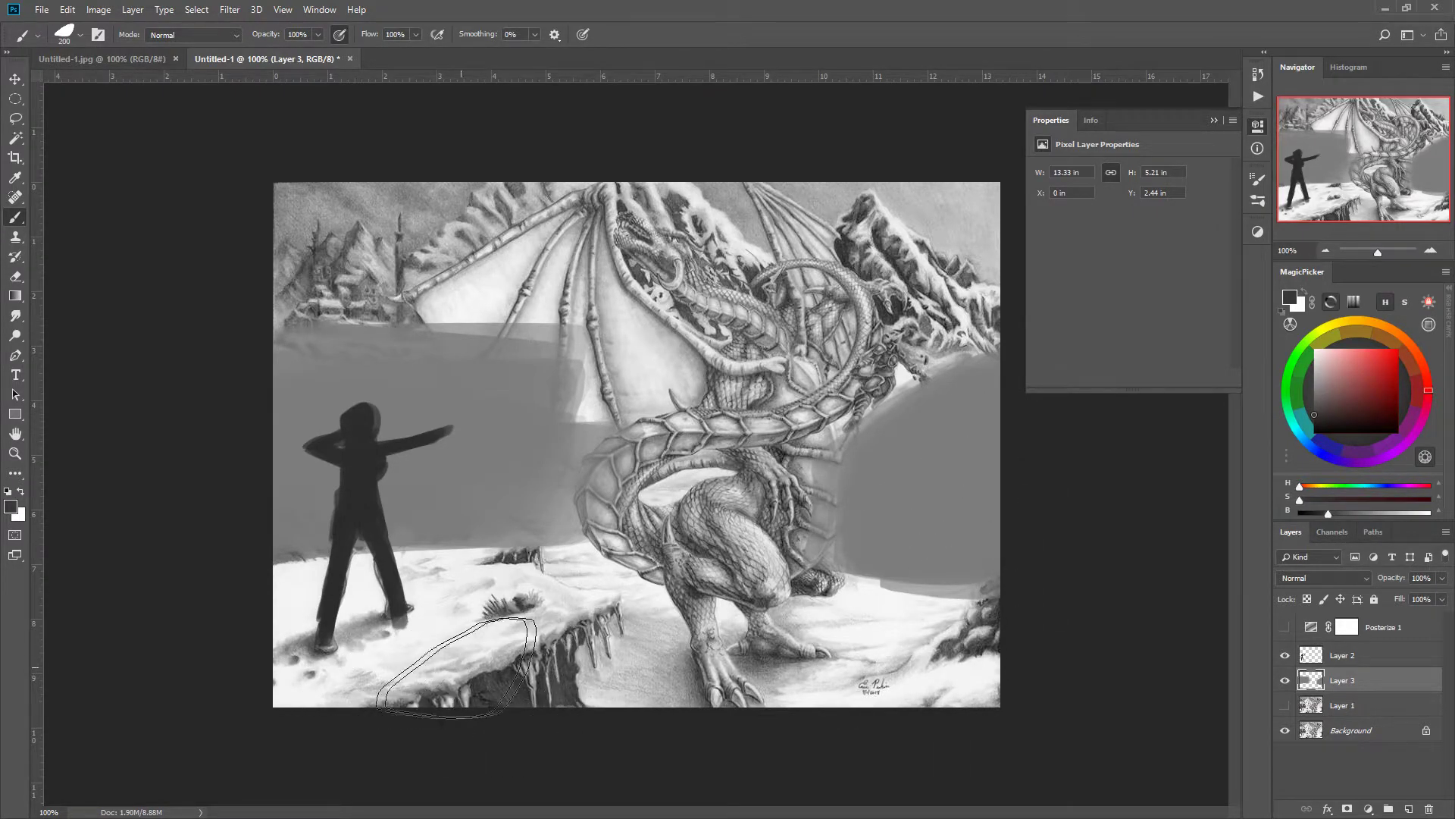
key(bracketleft)
key(bracketleft)
key(bracketleft)
key(bracketleft)
mouse_move(326, 698)
mouse_down()
mouse_move(516, 668)
mouse_move(259, 715)
mouse_move(536, 658)
mouse_move(532, 697)
mouse_move(473, 681)
mouse_up()
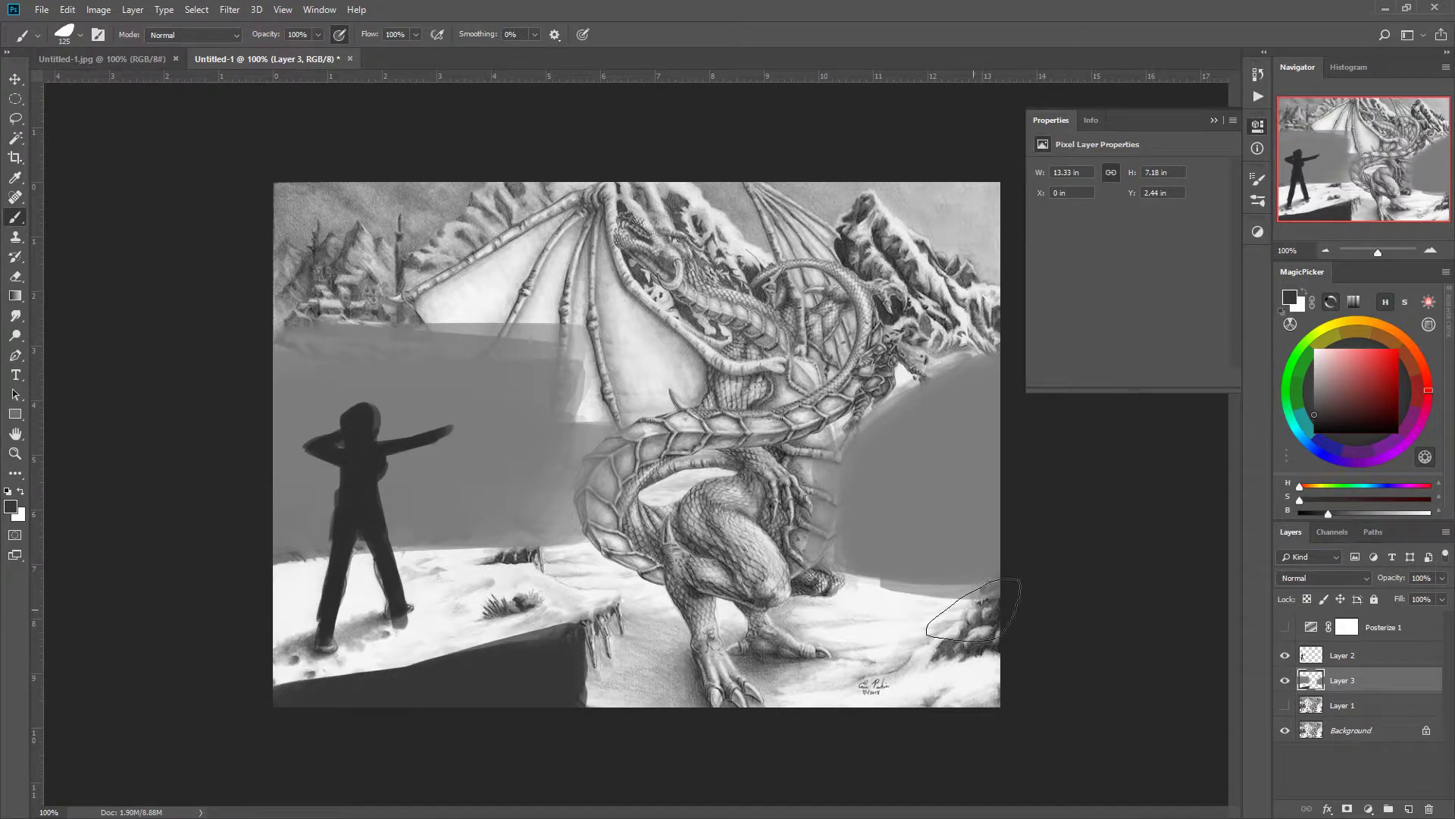
mouse_move(1006, 573)
mouse_down()
mouse_move(966, 567)
mouse_move(937, 647)
mouse_move(953, 614)
mouse_move(975, 675)
mouse_up()
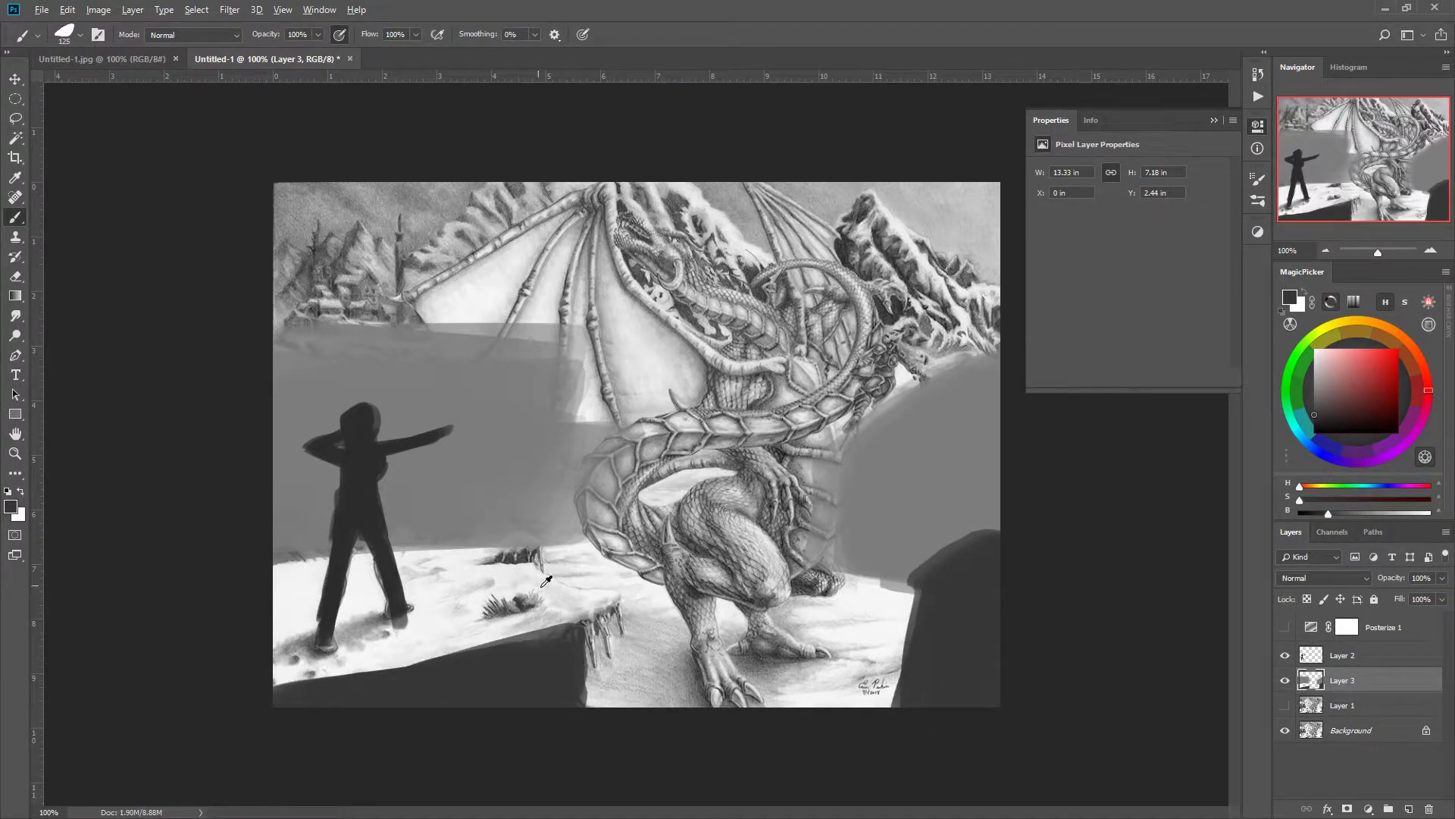
Step: Paint the snow on top of both foreground cliffs with the sampled near-white tone
alt+click(584, 593)
mouse_move(985, 549)
mouse_down()
mouse_move(940, 554)
mouse_move(992, 551)
mouse_move(902, 561)
mouse_up()
mouse_move(520, 595)
mouse_down()
mouse_move(576, 596)
mouse_move(421, 555)
mouse_move(453, 555)
mouse_move(310, 563)
mouse_move(504, 584)
mouse_move(265, 573)
mouse_move(324, 593)
mouse_move(523, 599)
mouse_move(233, 637)
mouse_move(414, 625)
mouse_move(304, 559)
mouse_up()
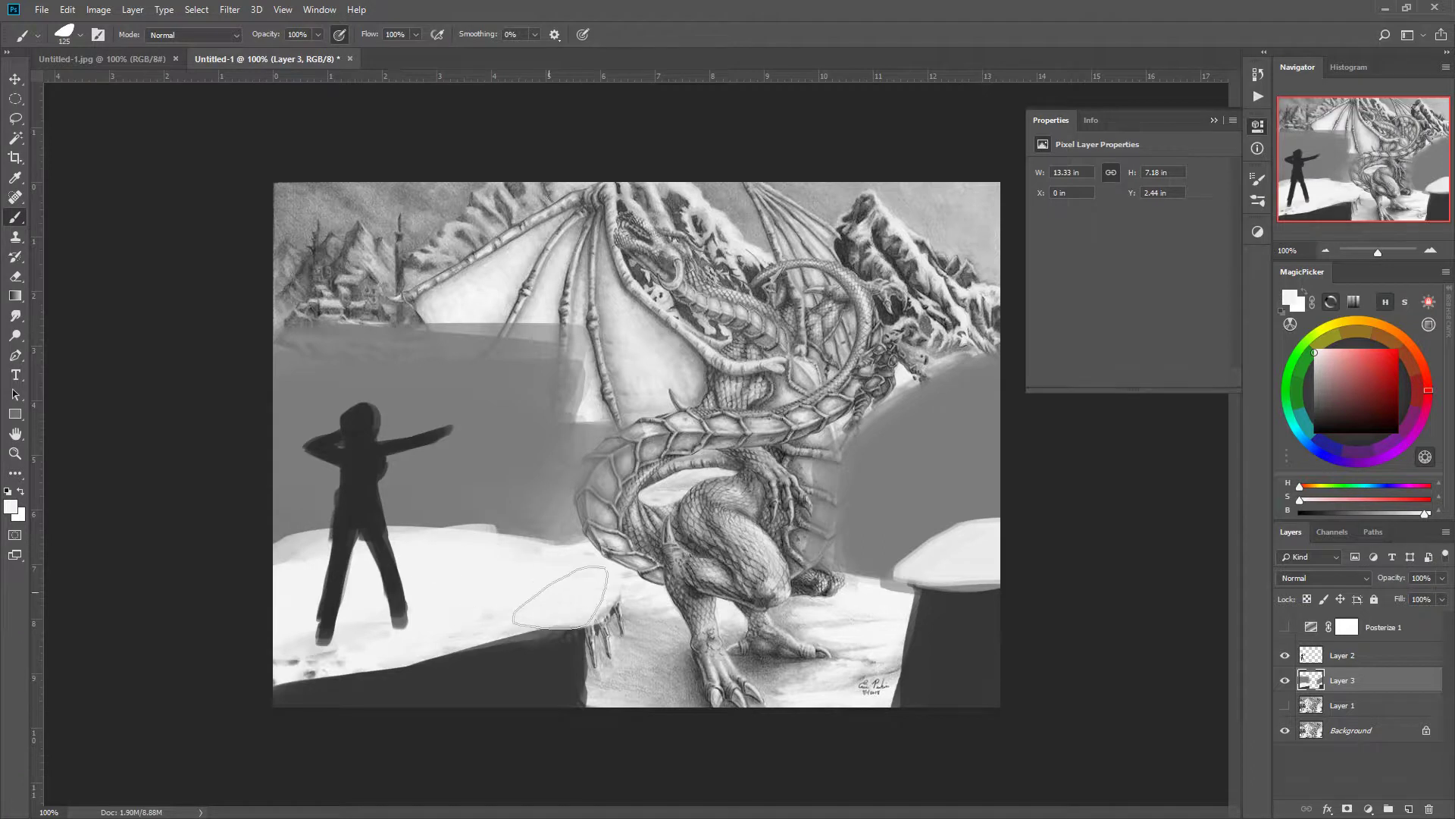
Step: Cover the middle ground and dragon's body with sampled mid-grey, and block in the background mountains in light grey
alt+click(507, 467)
mouse_move(509, 463)
mouse_down()
mouse_move(509, 503)
mouse_move(518, 457)
mouse_move(527, 476)
mouse_move(512, 472)
mouse_move(641, 513)
mouse_move(660, 570)
mouse_move(644, 565)
mouse_move(656, 617)
mouse_move(625, 651)
mouse_move(642, 683)
mouse_move(694, 613)
mouse_move(741, 676)
mouse_move(785, 693)
mouse_move(857, 608)
mouse_move(861, 687)
mouse_move(866, 606)
mouse_move(683, 514)
mouse_move(748, 568)
mouse_move(589, 526)
mouse_move(778, 605)
mouse_move(633, 496)
mouse_move(739, 497)
mouse_move(664, 468)
mouse_move(787, 453)
mouse_move(657, 428)
mouse_move(836, 409)
mouse_move(593, 390)
mouse_move(956, 379)
mouse_move(517, 379)
mouse_move(733, 363)
mouse_move(533, 372)
mouse_move(707, 414)
mouse_move(586, 433)
mouse_move(843, 432)
mouse_move(642, 450)
mouse_move(621, 496)
mouse_move(647, 428)
mouse_up()
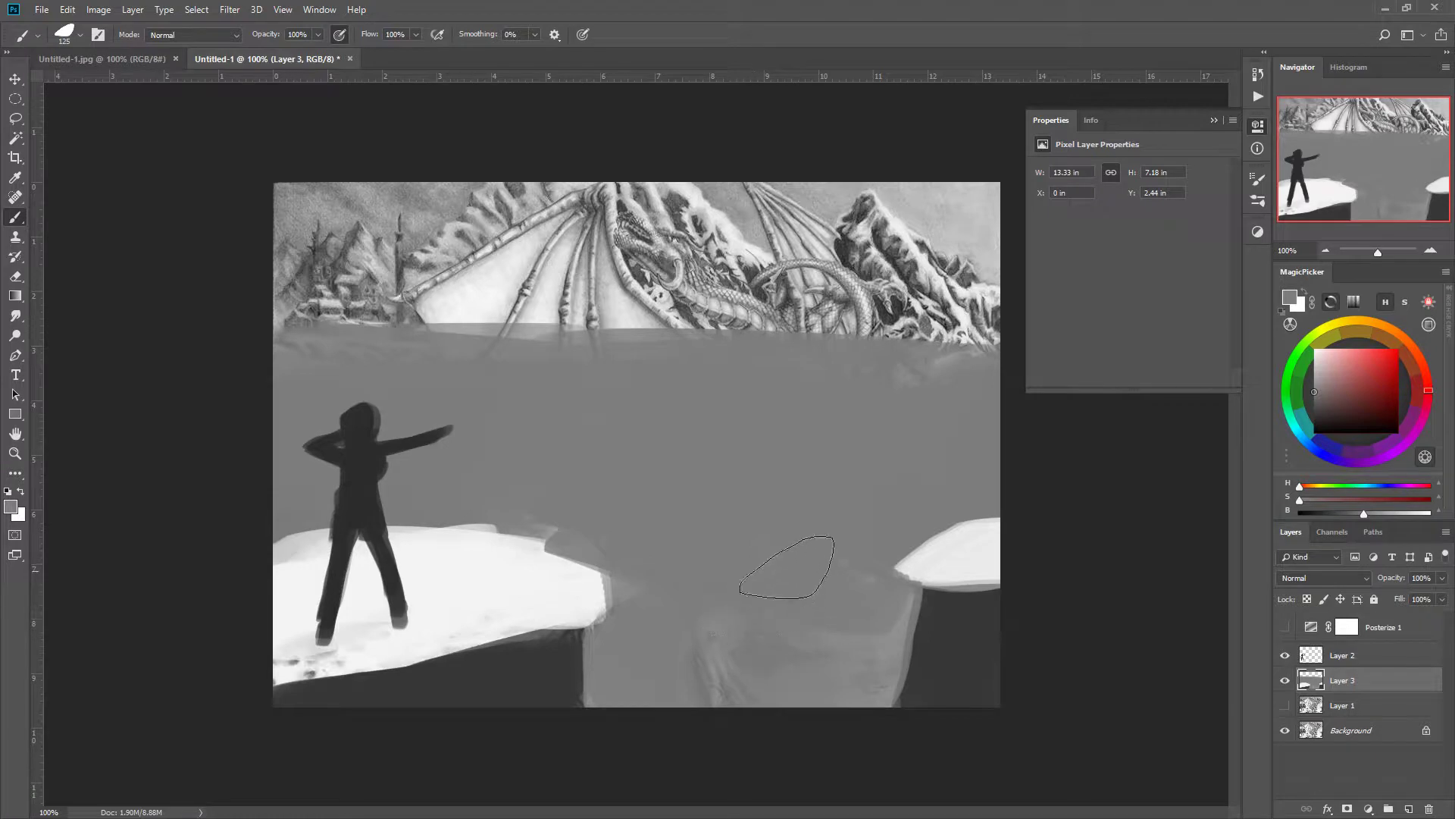
click(1315, 370)
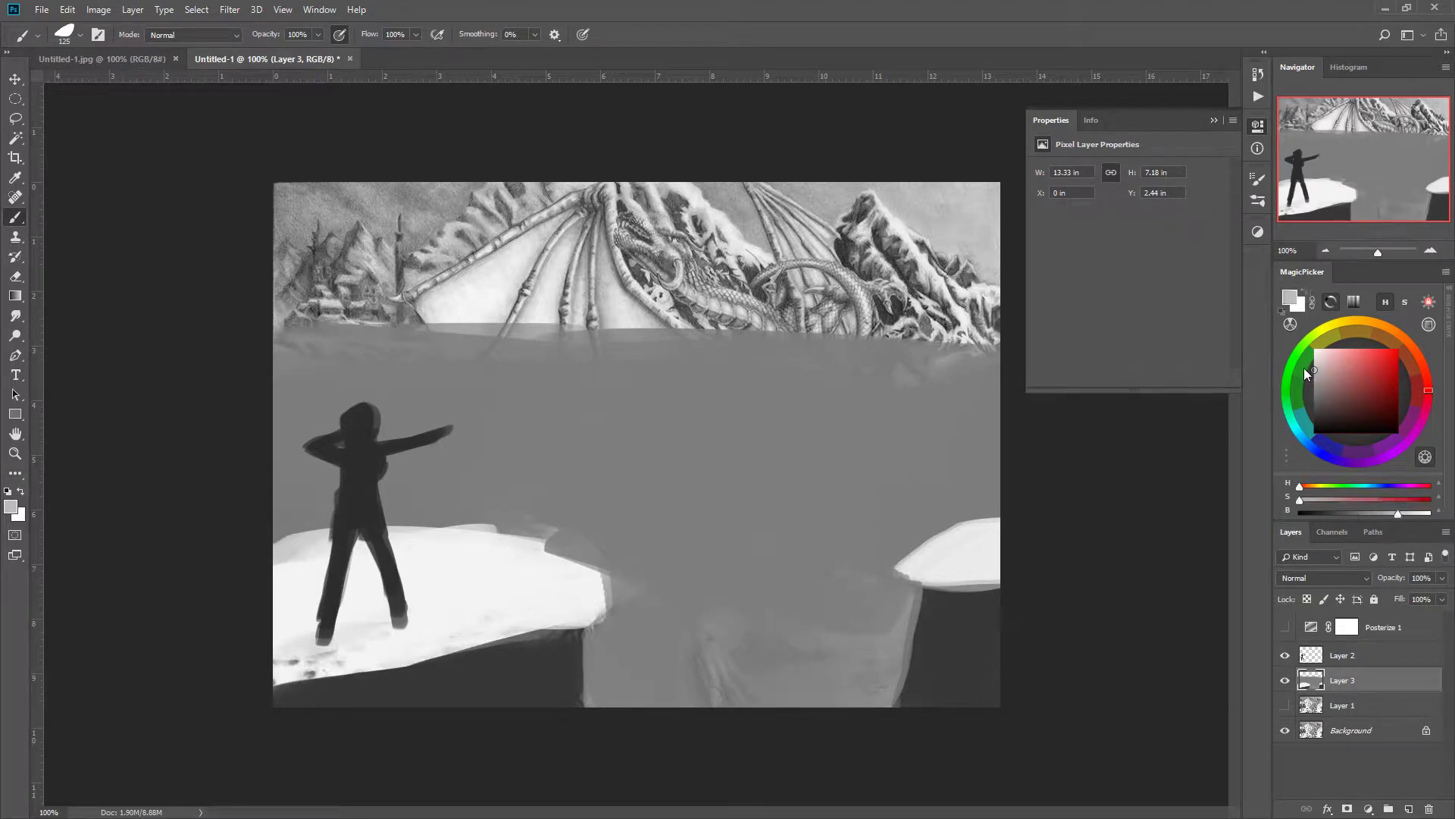
mouse_move(316, 281)
mouse_down()
mouse_move(438, 286)
mouse_move(446, 263)
mouse_move(522, 272)
mouse_move(487, 258)
mouse_move(485, 313)
mouse_move(627, 311)
mouse_move(535, 256)
mouse_move(548, 226)
mouse_move(515, 252)
mouse_move(528, 209)
mouse_move(627, 253)
mouse_move(583, 190)
mouse_move(708, 291)
mouse_move(638, 227)
mouse_move(646, 298)
mouse_move(512, 292)
mouse_move(535, 195)
mouse_move(711, 294)
mouse_move(659, 308)
mouse_move(793, 323)
mouse_move(868, 256)
mouse_move(999, 328)
mouse_move(937, 313)
mouse_move(891, 328)
mouse_move(939, 331)
mouse_move(764, 335)
mouse_move(833, 305)
mouse_move(859, 245)
mouse_move(968, 311)
mouse_move(912, 288)
mouse_move(780, 297)
mouse_up()
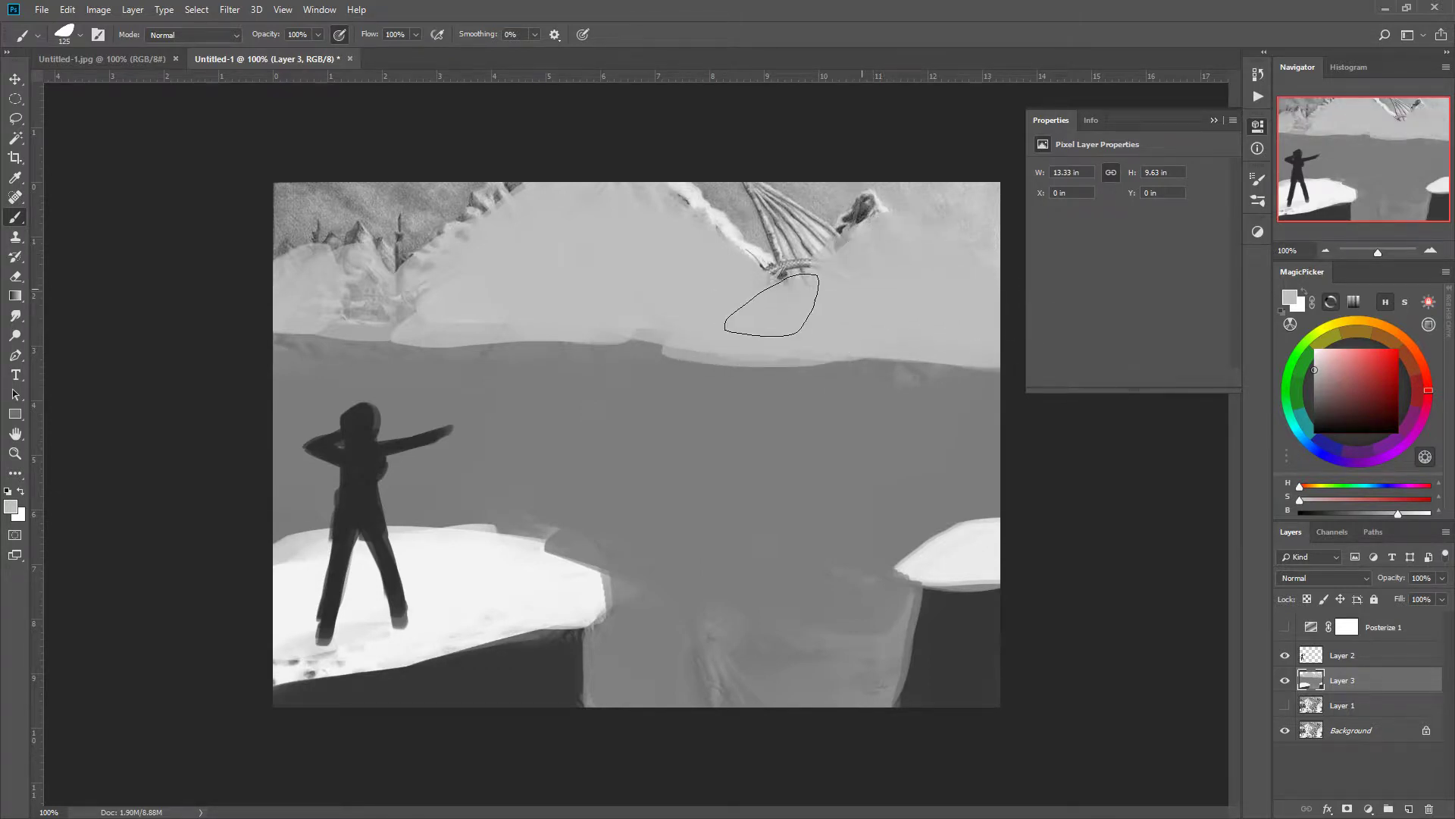
Step: Fill the sky around the mountain peaks with a very light grey, and collapse the layer properties
click(1318, 357)
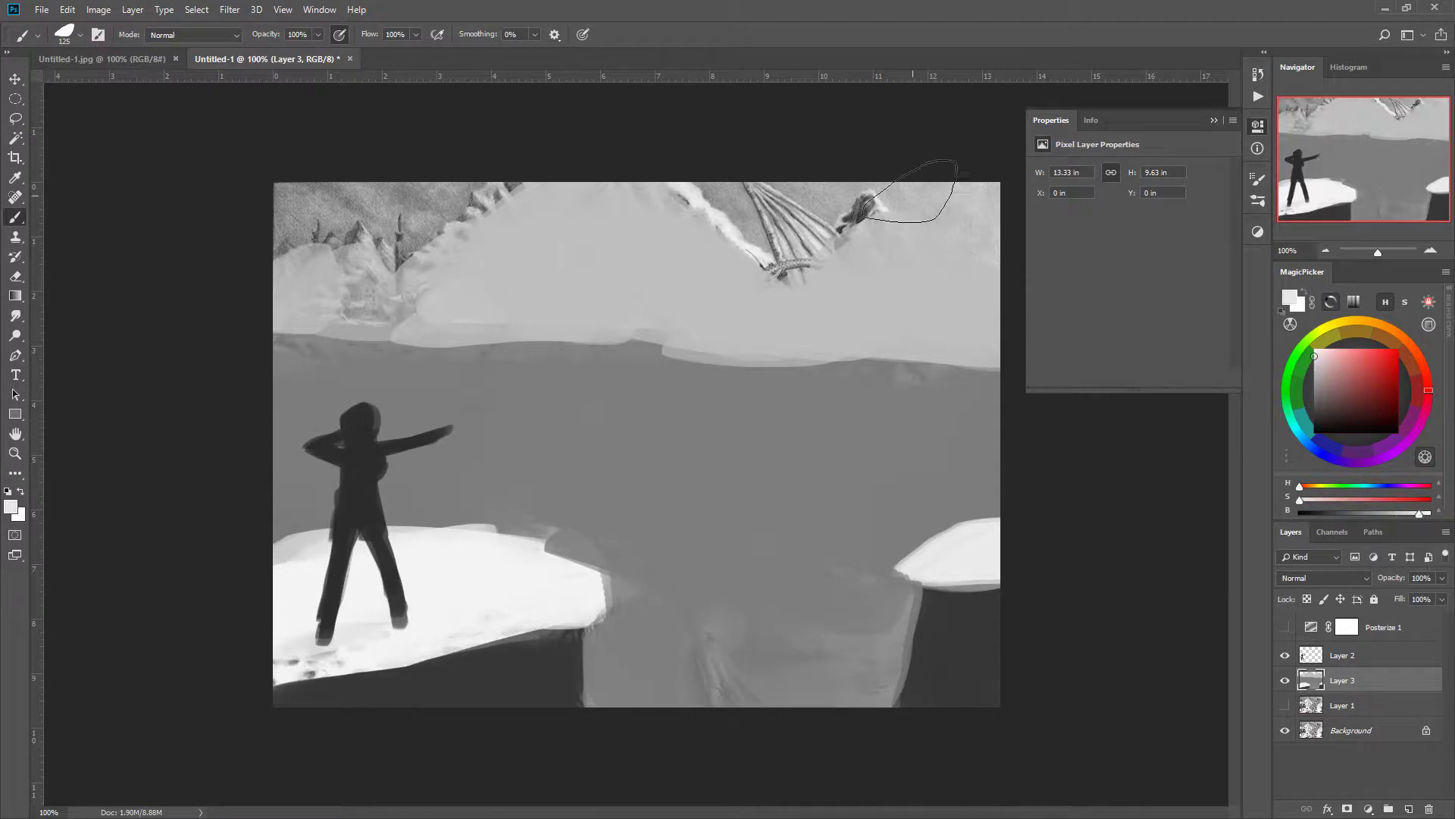
mouse_move(900, 195)
mouse_down()
mouse_move(958, 190)
mouse_move(1019, 237)
mouse_move(895, 158)
mouse_move(976, 214)
mouse_up()
mouse_move(1027, 173)
mouse_down()
mouse_move(839, 173)
mouse_move(1046, 173)
mouse_up()
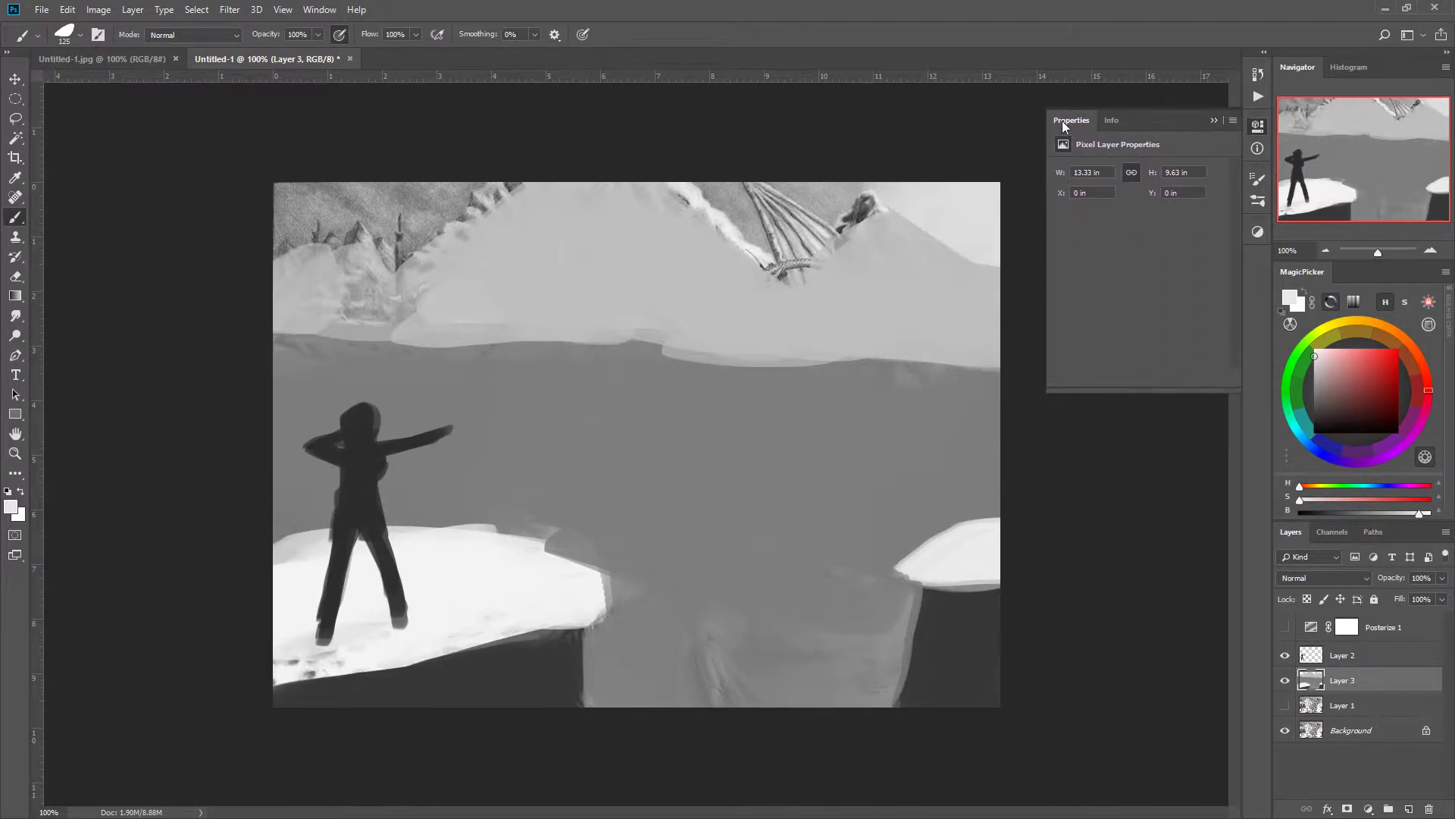
click(1052, 114)
mouse_move(848, 192)
mouse_down()
mouse_move(804, 190)
mouse_move(790, 239)
mouse_move(766, 245)
mouse_move(794, 230)
mouse_move(680, 182)
mouse_move(803, 233)
mouse_move(812, 204)
mouse_move(851, 195)
mouse_move(816, 228)
mouse_move(743, 239)
mouse_move(788, 265)
mouse_up()
mouse_move(540, 142)
mouse_down()
mouse_move(373, 220)
mouse_move(492, 184)
mouse_move(391, 241)
mouse_move(312, 197)
mouse_move(417, 200)
mouse_move(264, 221)
mouse_move(248, 273)
mouse_move(269, 238)
mouse_move(301, 290)
mouse_up()
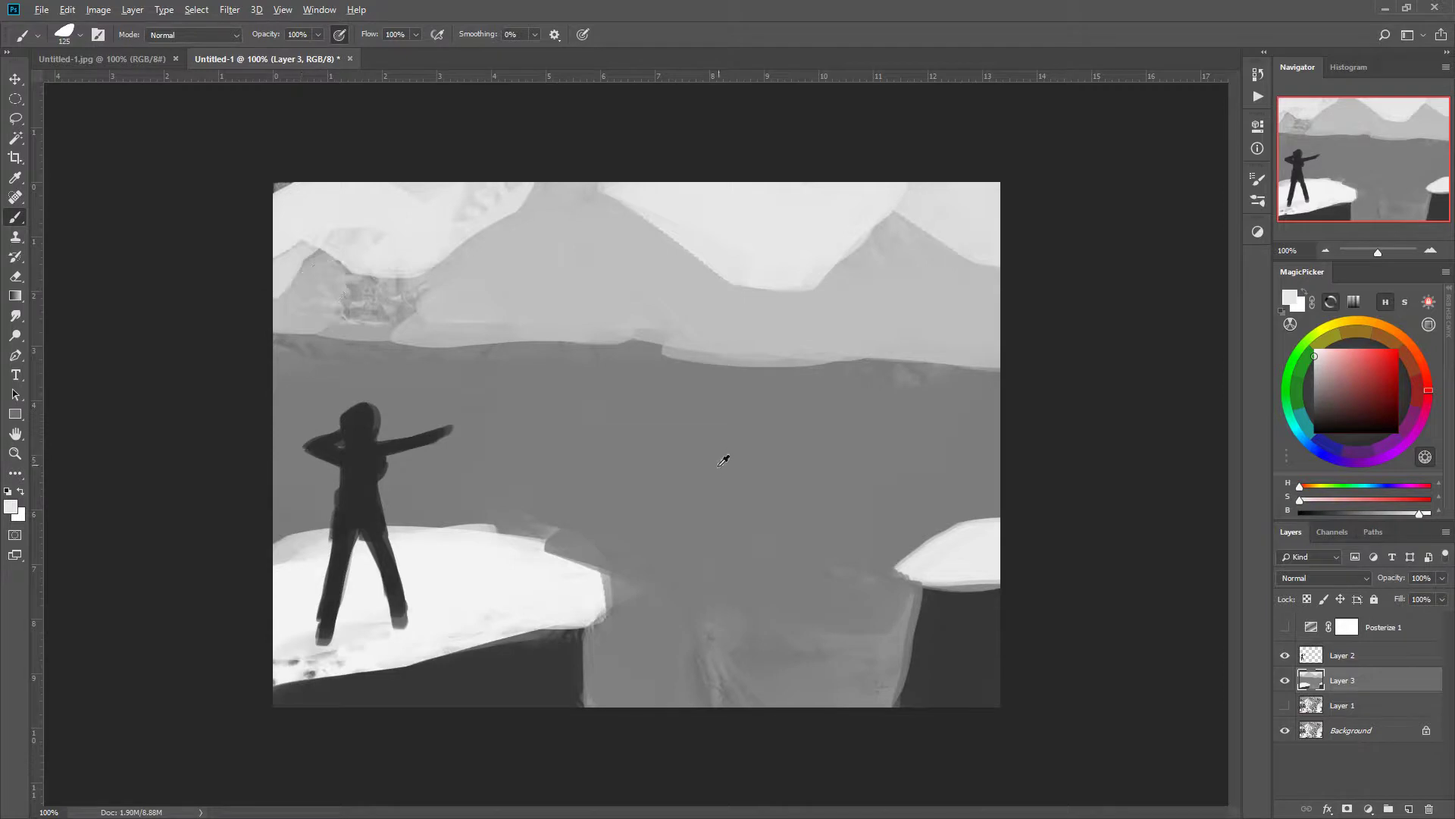
Step: Paint a darker grey blob in the middle ground where the dragon stood, refining it with a 30 px brush
click(1318, 407)
click(1314, 404)
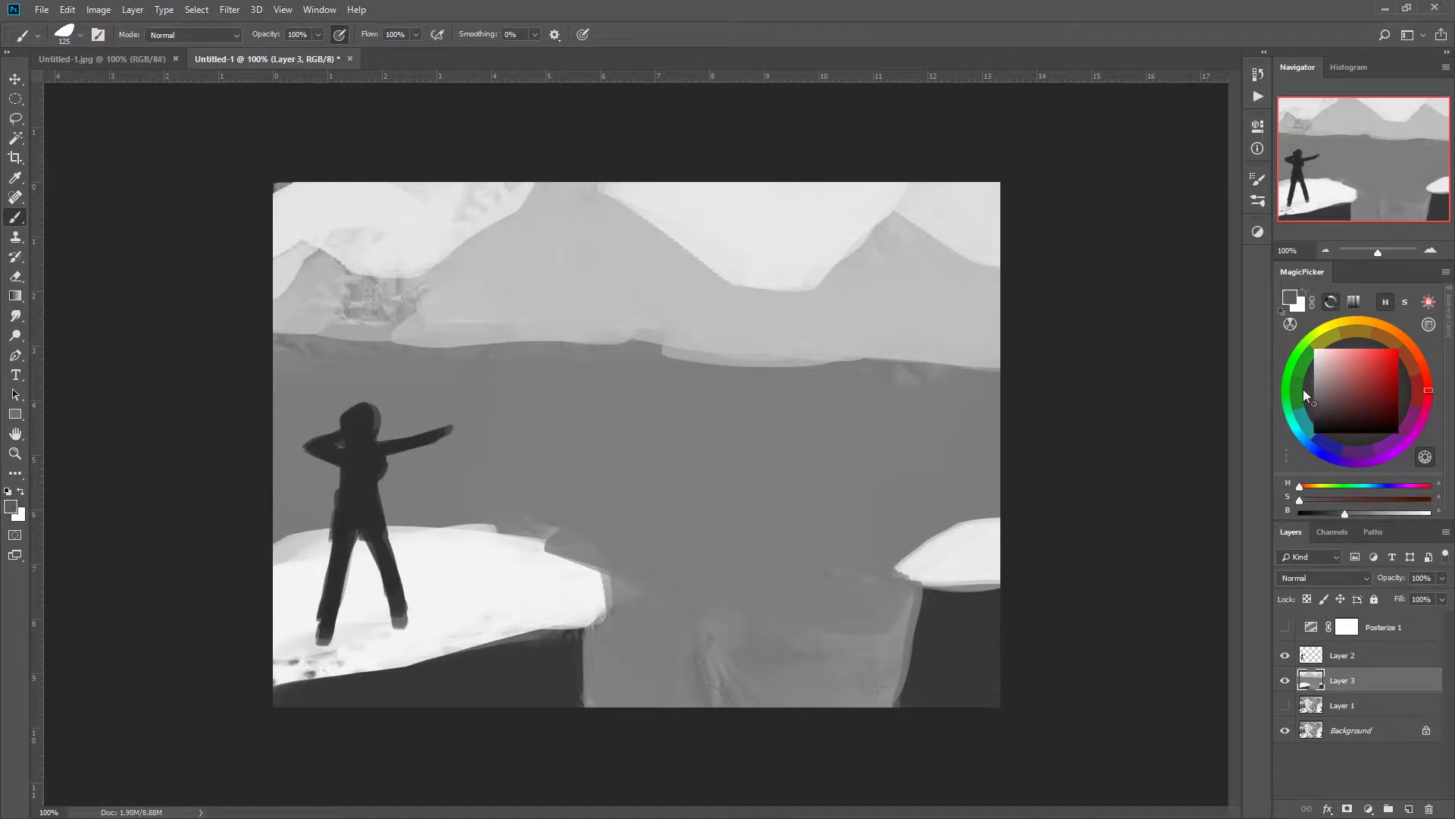
drag(739, 476, 737, 519)
key(bracketright)
key(bracketright)
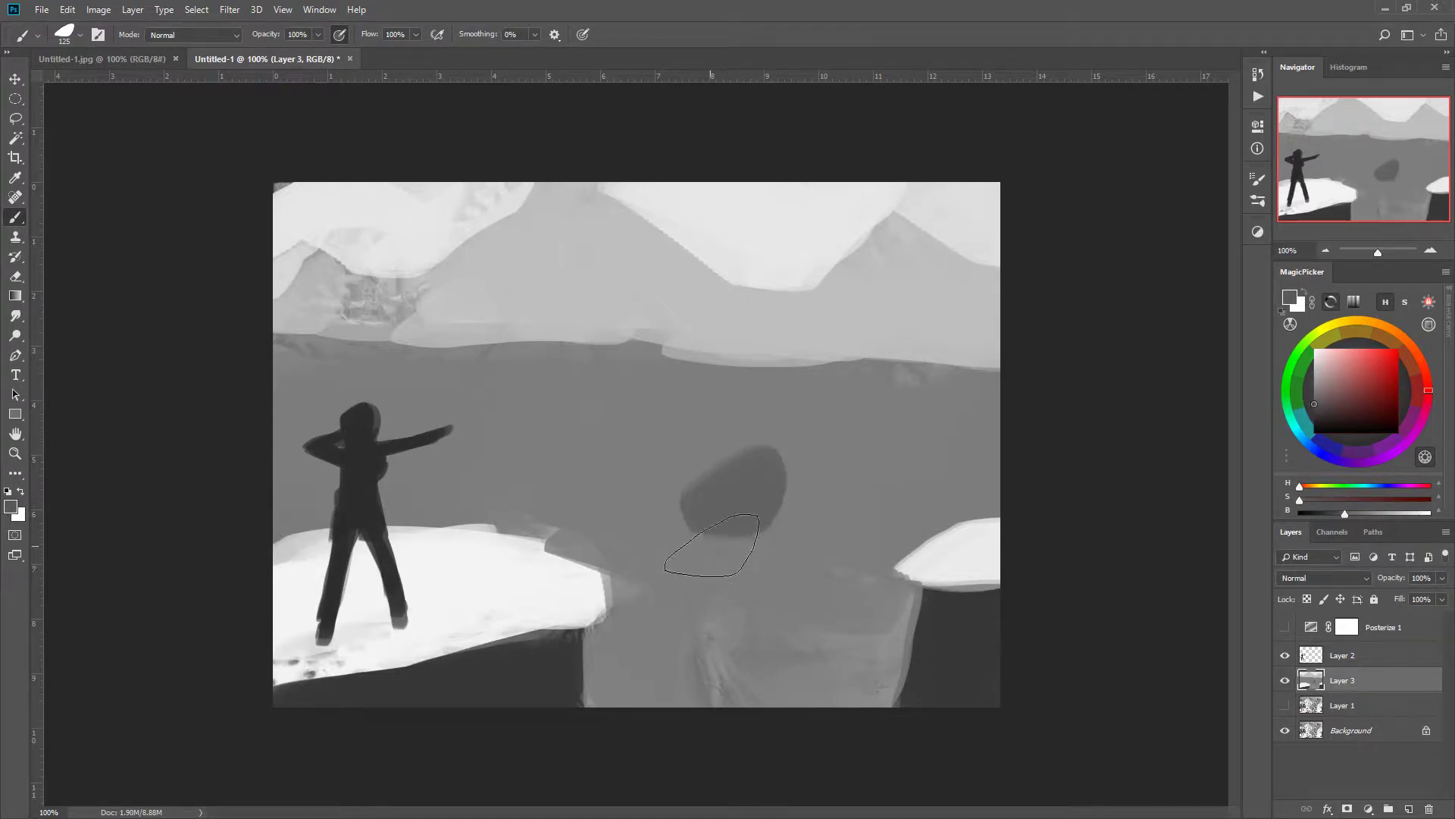
key(bracketleft)
key(bracketleft)
key(bracketleft)
key(bracketleft)
key(bracketleft)
key(bracketleft)
key(bracketleft)
key(bracketleft)
key(bracketleft)
key(bracketleft)
mouse_move(720, 463)
mouse_down()
mouse_move(754, 501)
mouse_move(717, 480)
mouse_move(713, 519)
mouse_up()
Step: Toggle Layer 3's visibility to compare the blocked-in values with the original drawing, leaving the layer hidden
click(1284, 681)
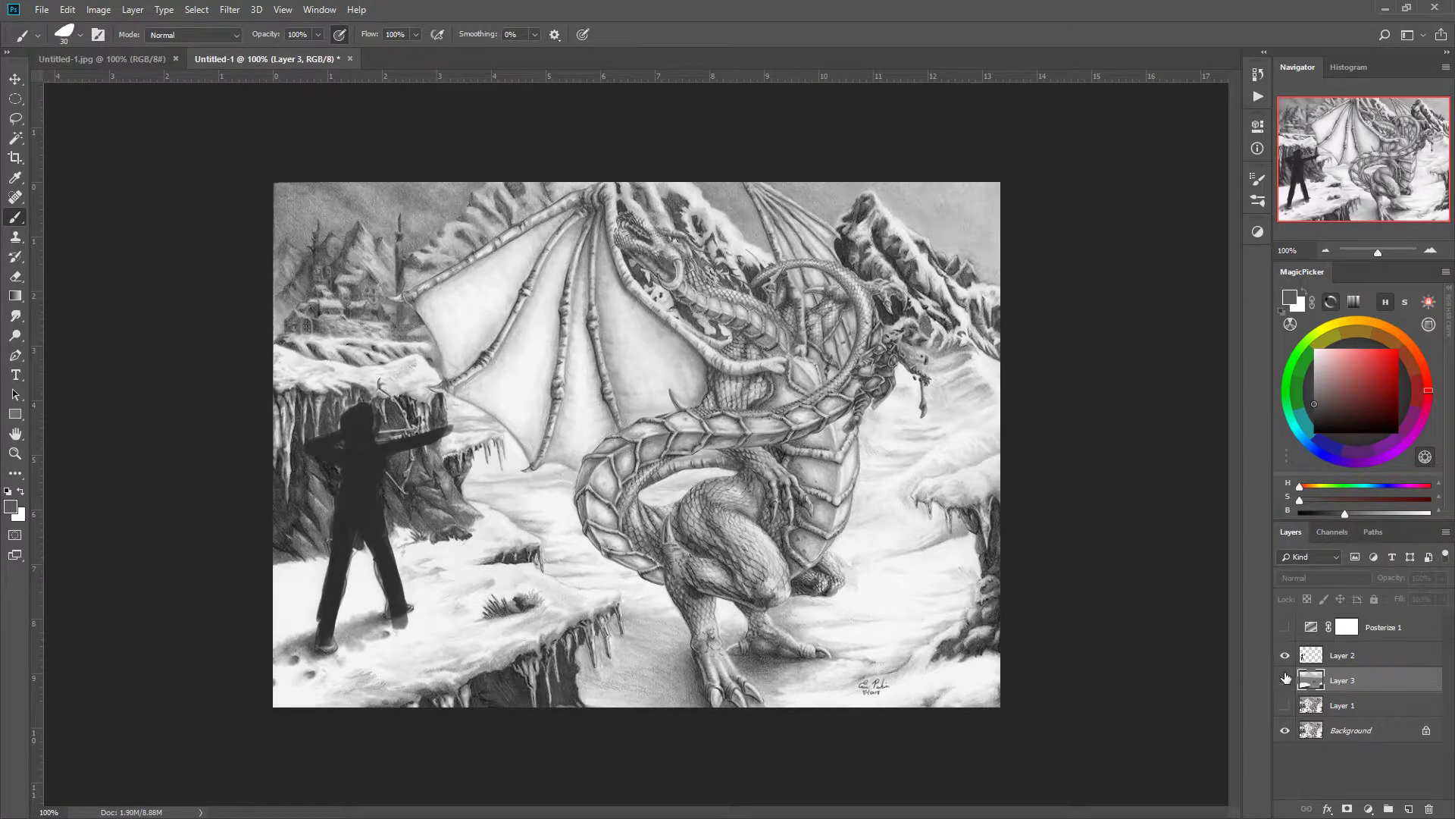
click(1285, 681)
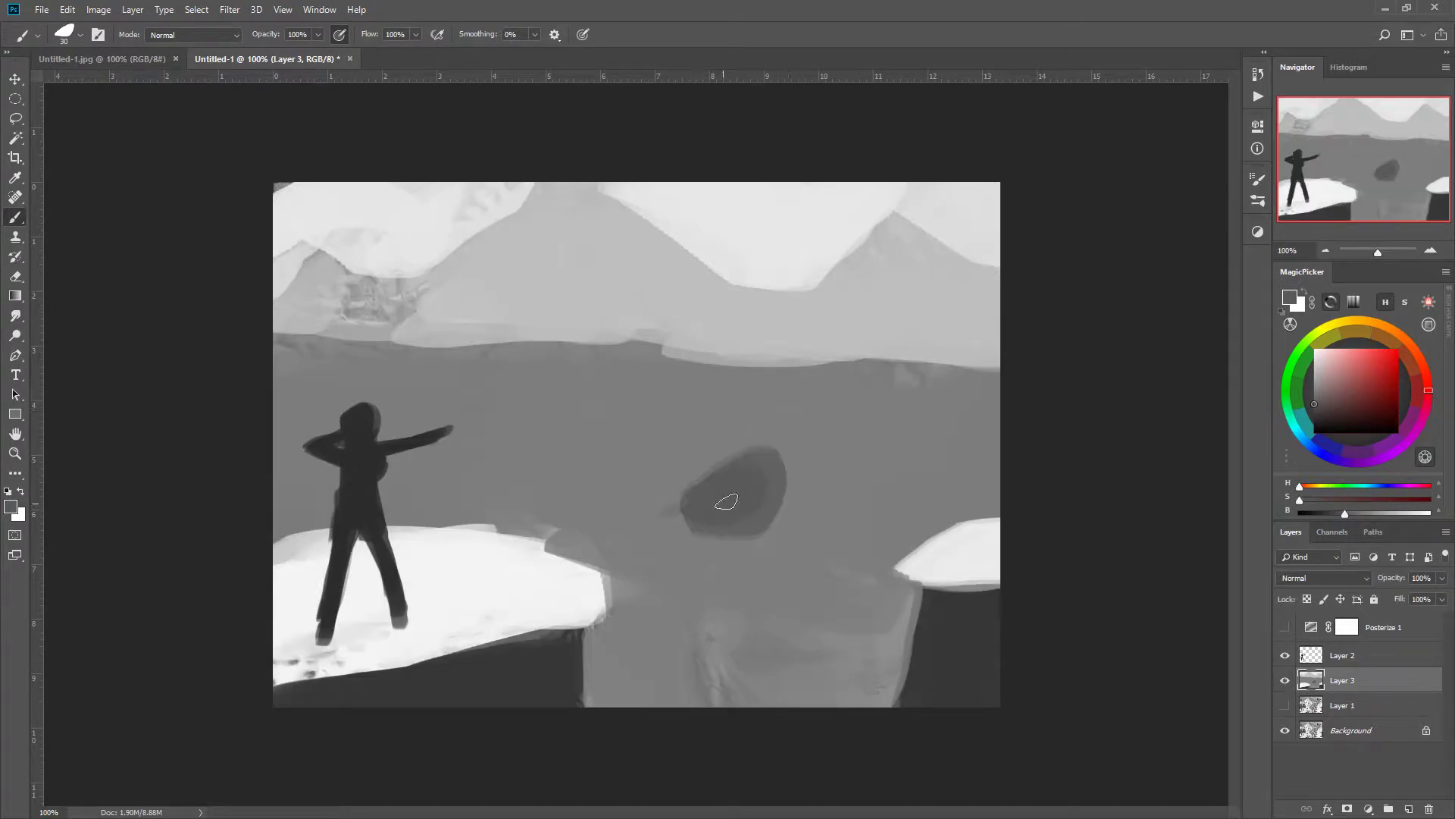
click(1284, 681)
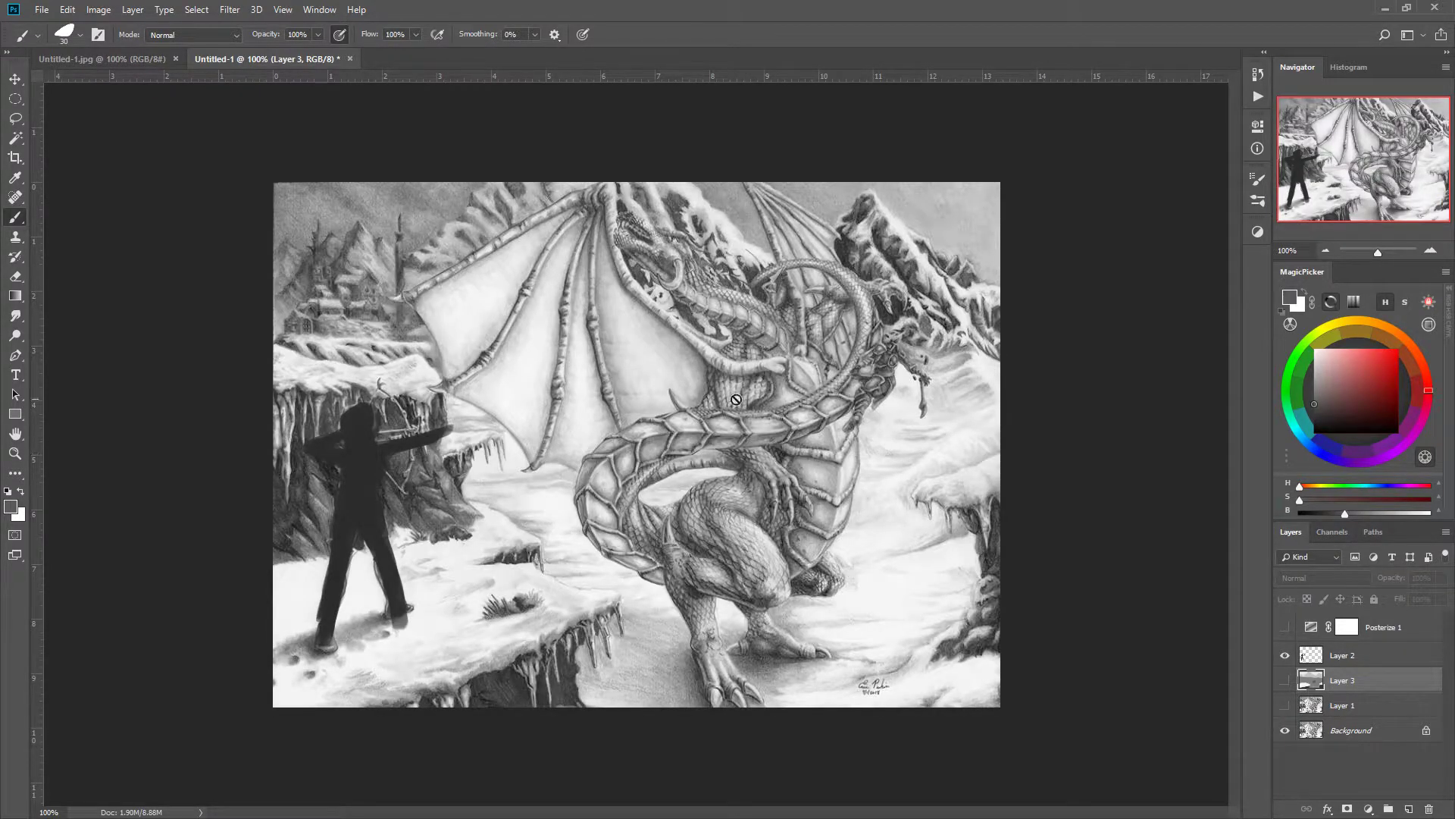
Step: Show Layer 3 again and paint the dragon's torso and two bent legs in dark grey over the middle ground
click(1285, 681)
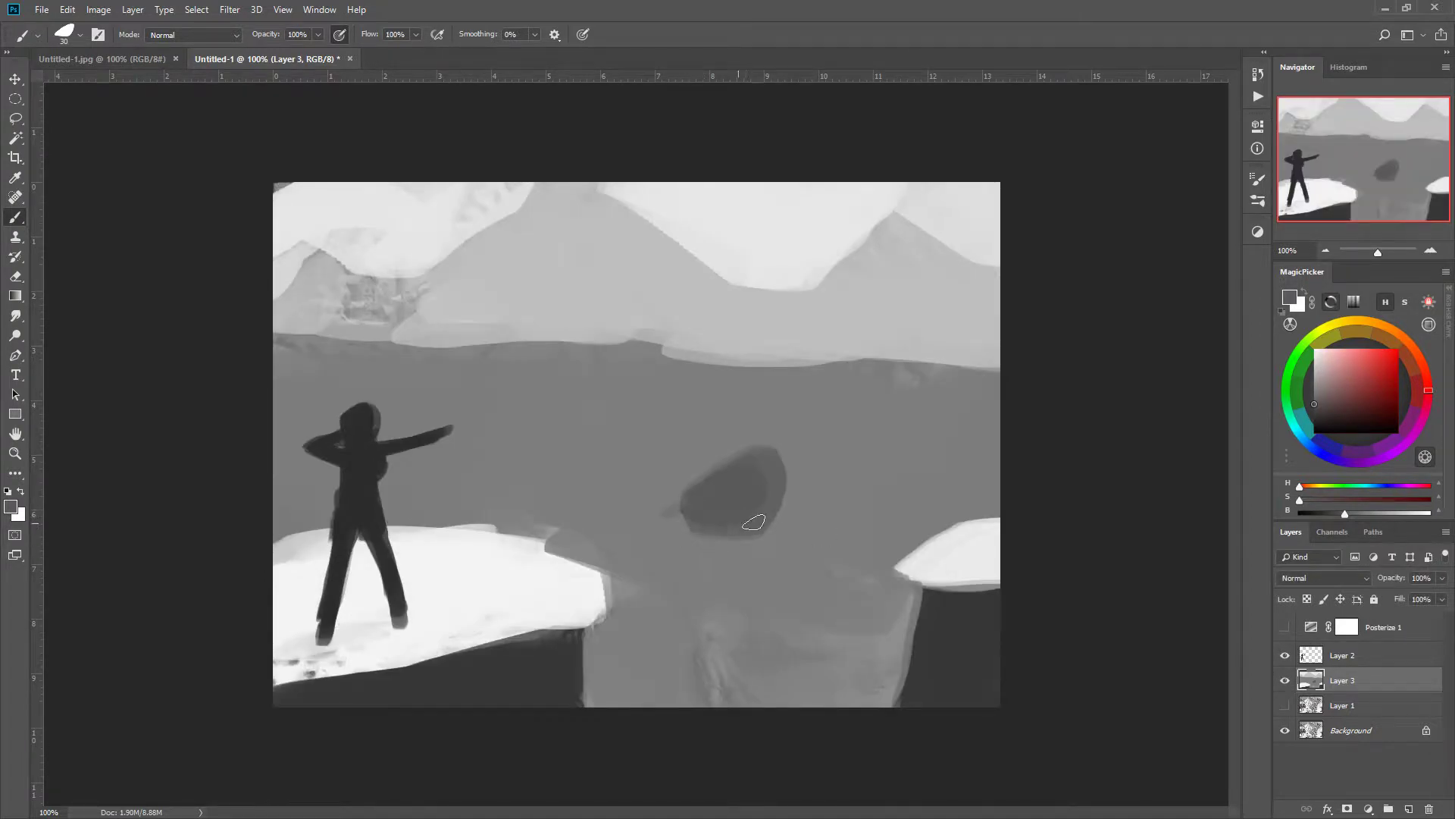
mouse_move(746, 519)
mouse_down()
mouse_move(819, 551)
mouse_move(755, 528)
mouse_move(771, 516)
mouse_move(805, 534)
mouse_move(776, 563)
mouse_up()
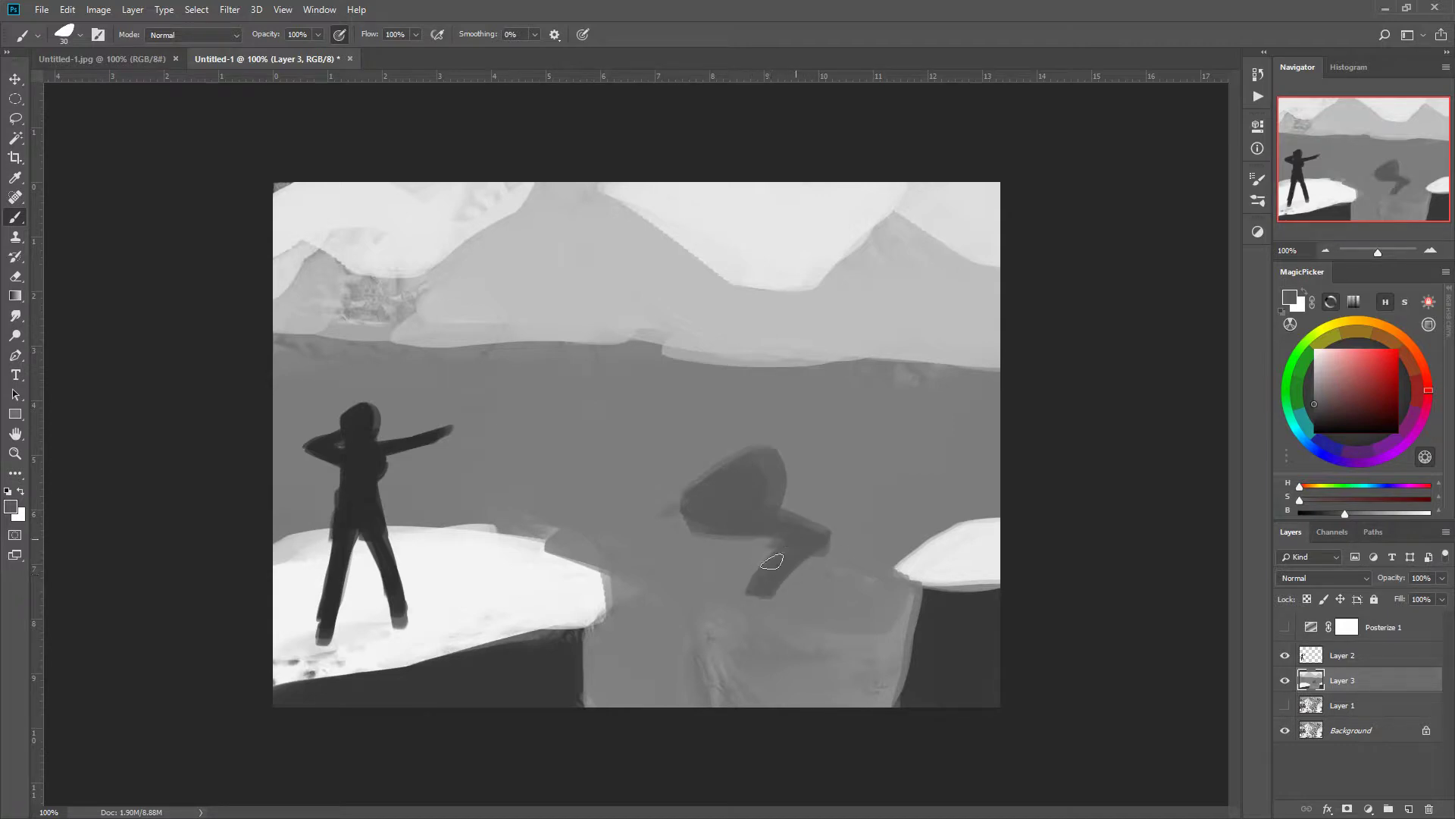
mouse_move(667, 519)
mouse_down()
mouse_move(688, 550)
mouse_move(659, 503)
mouse_move(716, 447)
mouse_move(692, 486)
mouse_move(748, 460)
mouse_move(682, 488)
mouse_move(741, 403)
mouse_move(668, 491)
mouse_move(694, 377)
mouse_move(653, 492)
mouse_move(713, 389)
mouse_move(762, 504)
mouse_move(738, 381)
mouse_move(667, 473)
mouse_move(696, 569)
mouse_move(715, 580)
mouse_move(617, 632)
mouse_move(687, 586)
mouse_move(652, 605)
mouse_move(633, 647)
mouse_move(662, 679)
mouse_move(617, 663)
mouse_move(658, 686)
mouse_up()
mouse_move(760, 598)
mouse_down()
mouse_move(824, 628)
mouse_move(807, 629)
mouse_move(791, 616)
mouse_move(849, 617)
mouse_up()
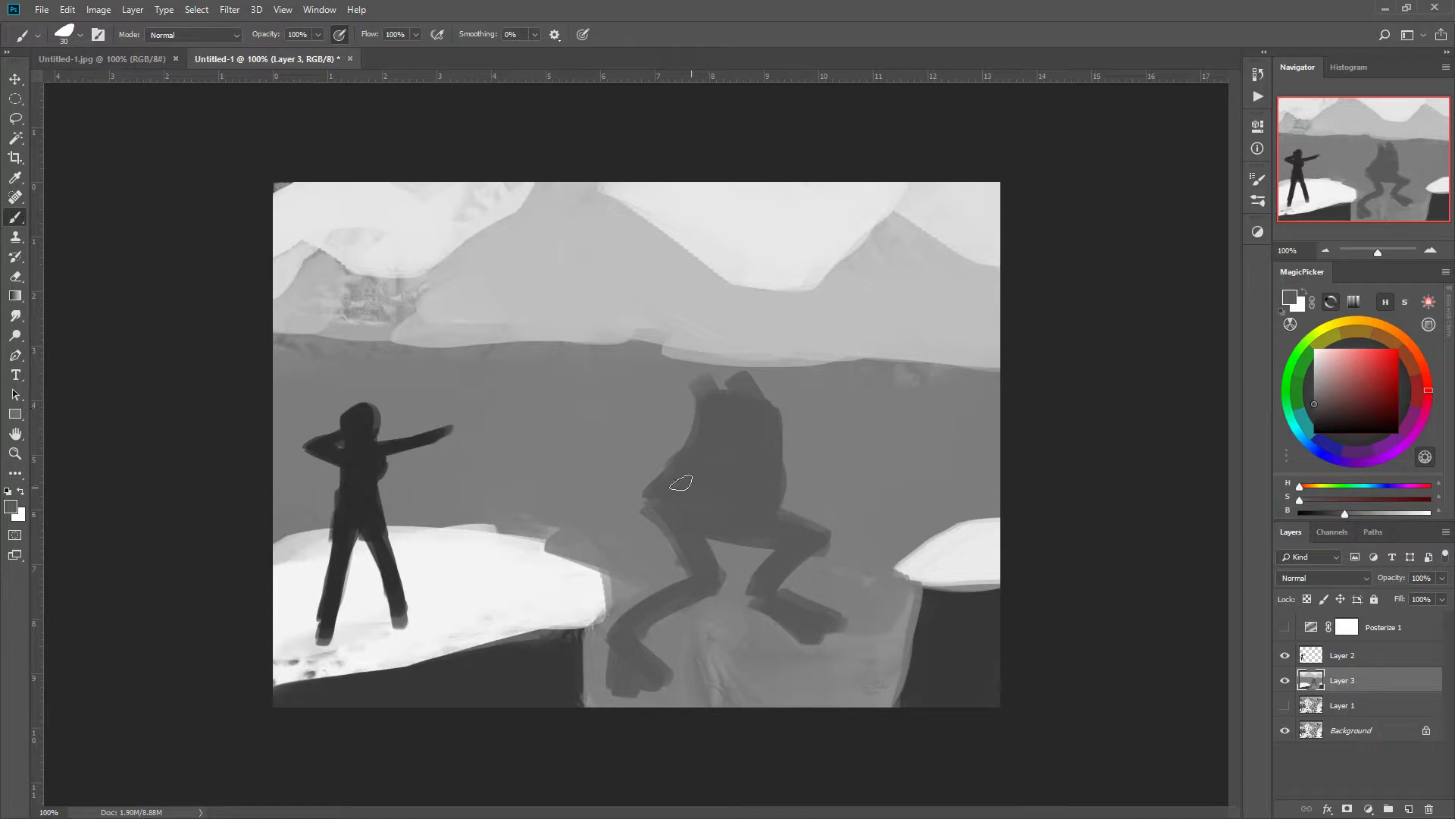
Step: Paint the dragon's arched neck and open-jawed head facing the archer, covering the upturned neck tip with sampled background grey
mouse_move(708, 351)
mouse_down()
mouse_move(750, 395)
mouse_move(696, 333)
mouse_move(709, 372)
mouse_move(635, 325)
mouse_move(708, 369)
mouse_move(711, 393)
mouse_move(664, 331)
mouse_move(599, 294)
mouse_up()
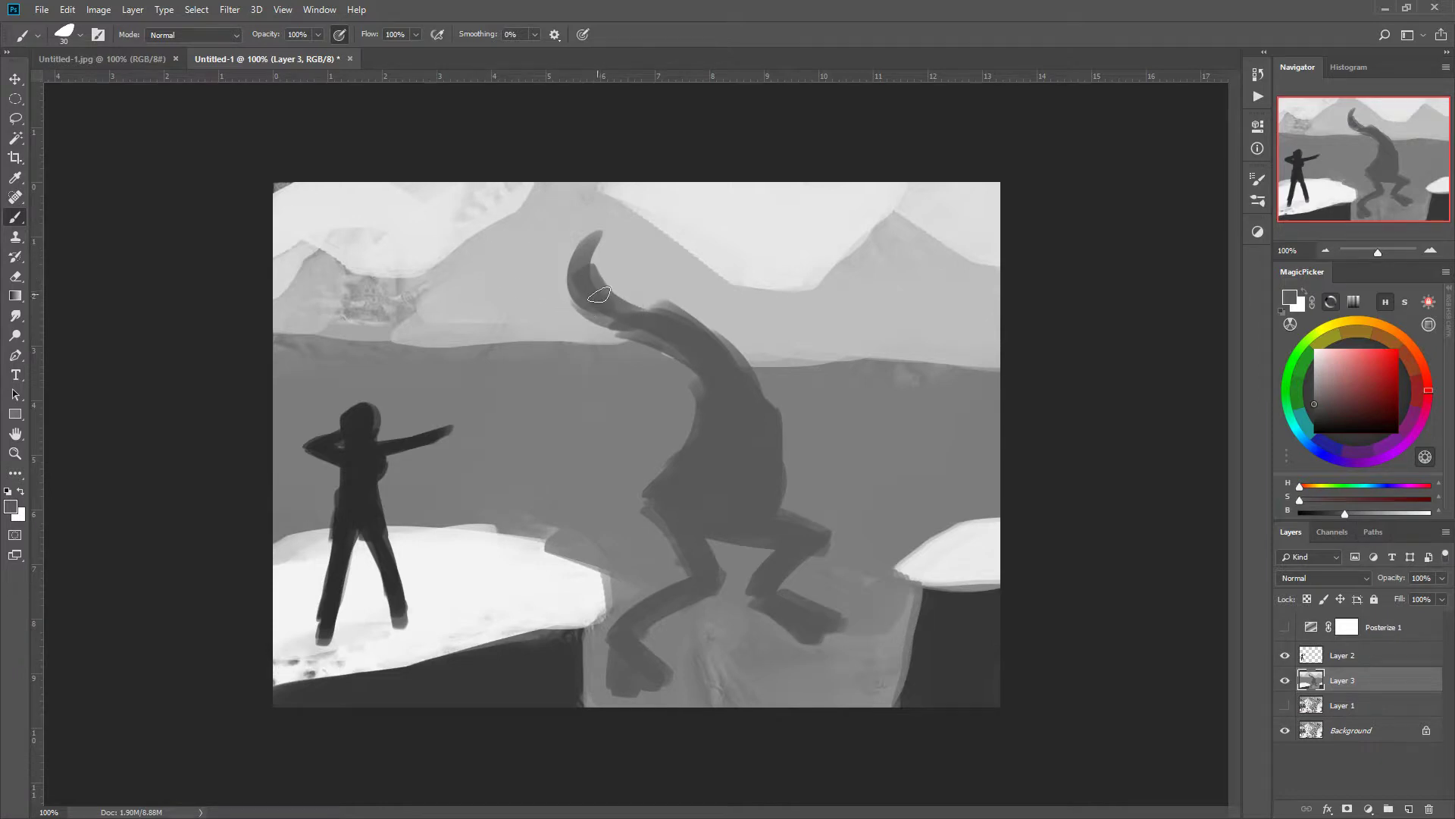
alt+click(635, 271)
mouse_move(595, 235)
mouse_down()
mouse_move(570, 261)
mouse_move(625, 307)
mouse_move(601, 328)
mouse_move(572, 312)
mouse_move(618, 307)
mouse_move(585, 328)
mouse_move(724, 337)
mouse_up()
alt+click(711, 345)
mouse_move(625, 324)
mouse_down()
mouse_move(730, 418)
mouse_move(750, 393)
mouse_move(635, 293)
mouse_move(538, 344)
mouse_move(561, 345)
mouse_move(531, 347)
mouse_up()
mouse_move(580, 304)
mouse_down()
mouse_move(544, 320)
mouse_move(589, 322)
mouse_move(578, 336)
mouse_move(584, 302)
mouse_up()
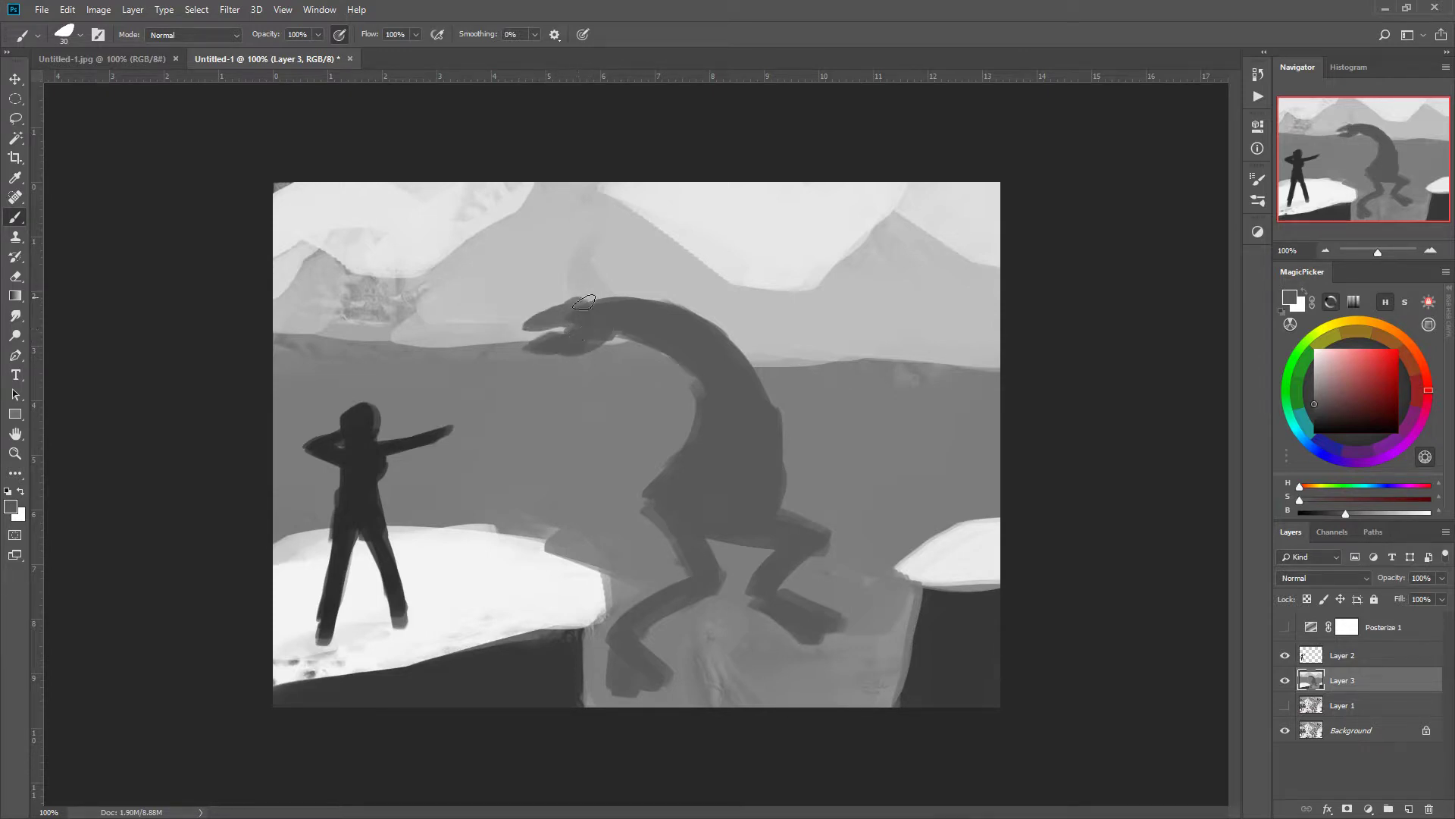
Step: Add the dragon's two arms, the front one bent with a raised fist, and thicken the front leg
drag(758, 382, 855, 410)
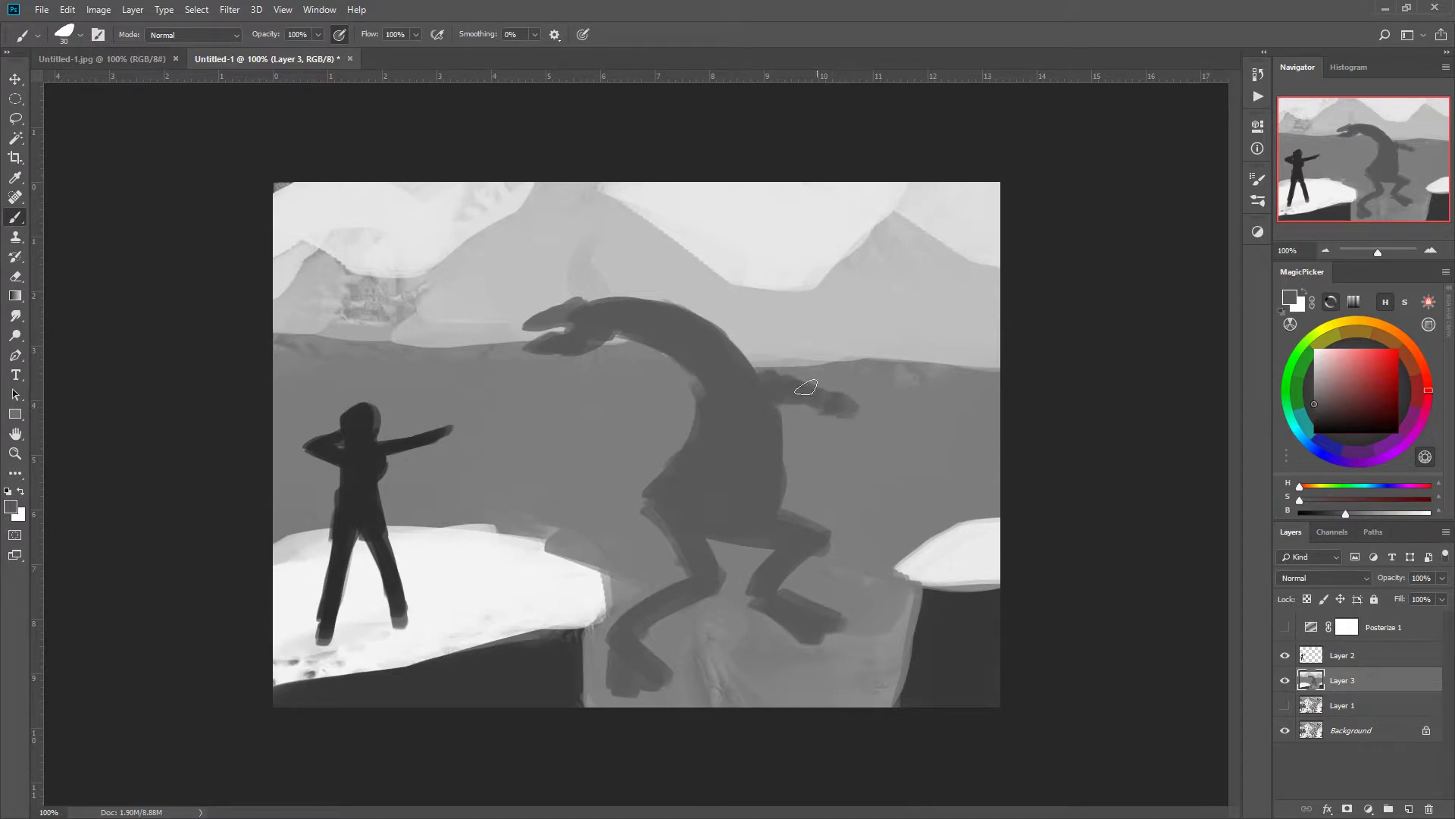
mouse_move(701, 388)
mouse_down()
mouse_move(627, 445)
mouse_move(674, 420)
mouse_move(635, 456)
mouse_move(594, 409)
mouse_move(573, 414)
mouse_move(629, 452)
mouse_move(573, 416)
mouse_move(562, 377)
mouse_move(561, 409)
mouse_move(595, 424)
mouse_up()
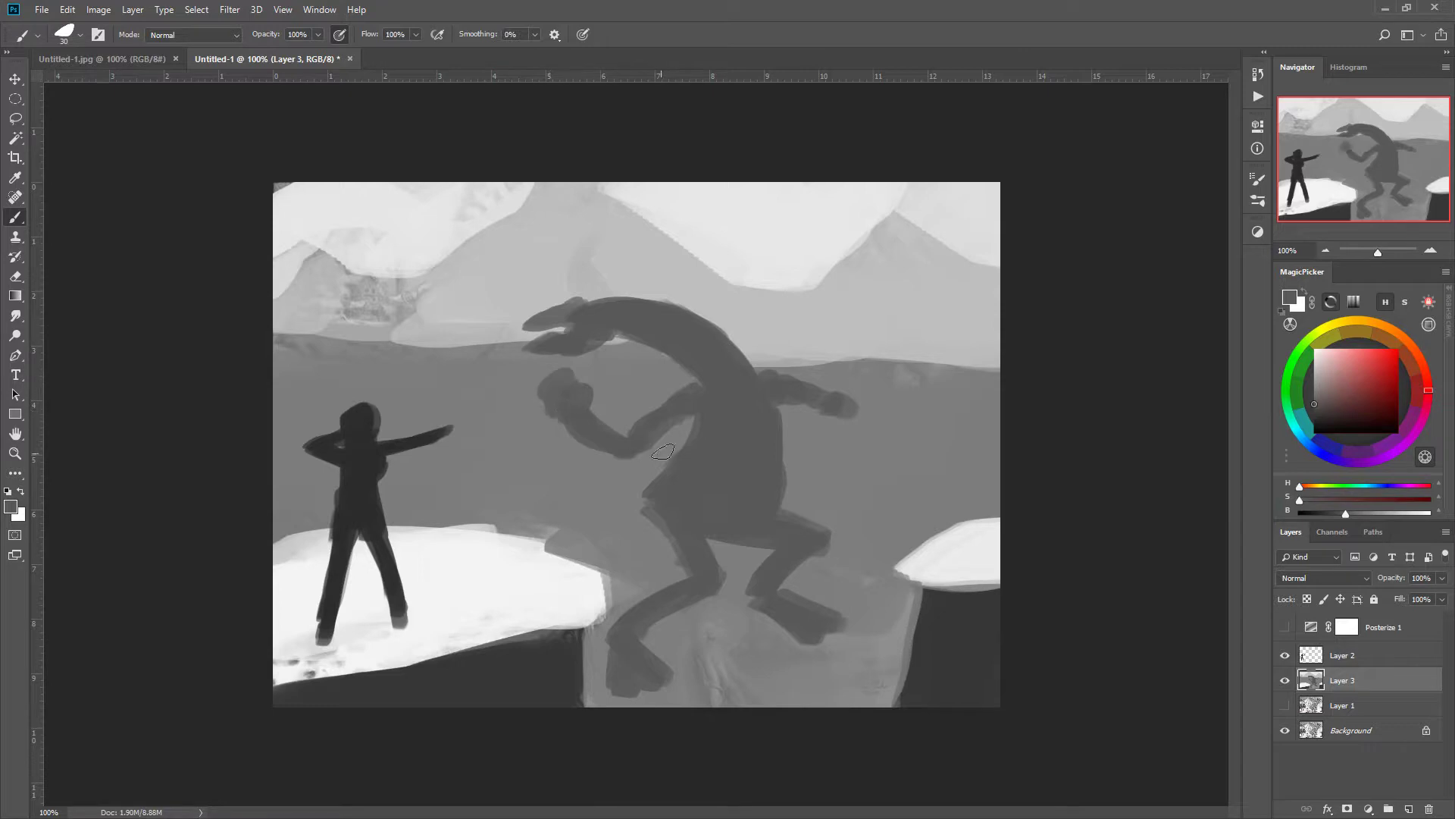
mouse_move(672, 473)
mouse_down()
mouse_move(646, 510)
mouse_move(694, 582)
mouse_move(645, 609)
mouse_up()
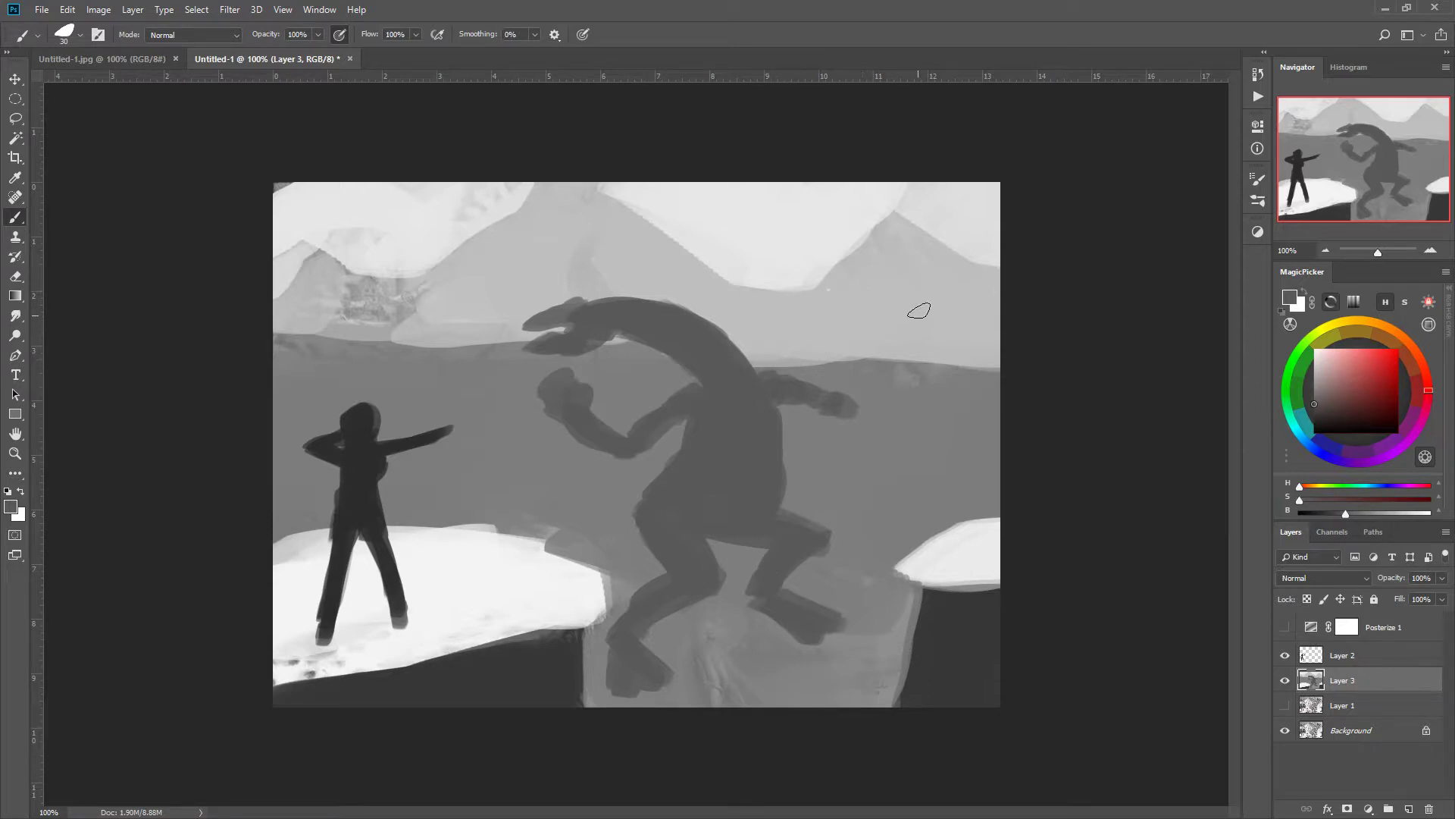
Step: Paint a small leaping figure with two raised swords behind the dragon using a smaller brush, and compare Layer 3 with the original drawing
key(bracketleft)
drag(859, 278, 870, 299)
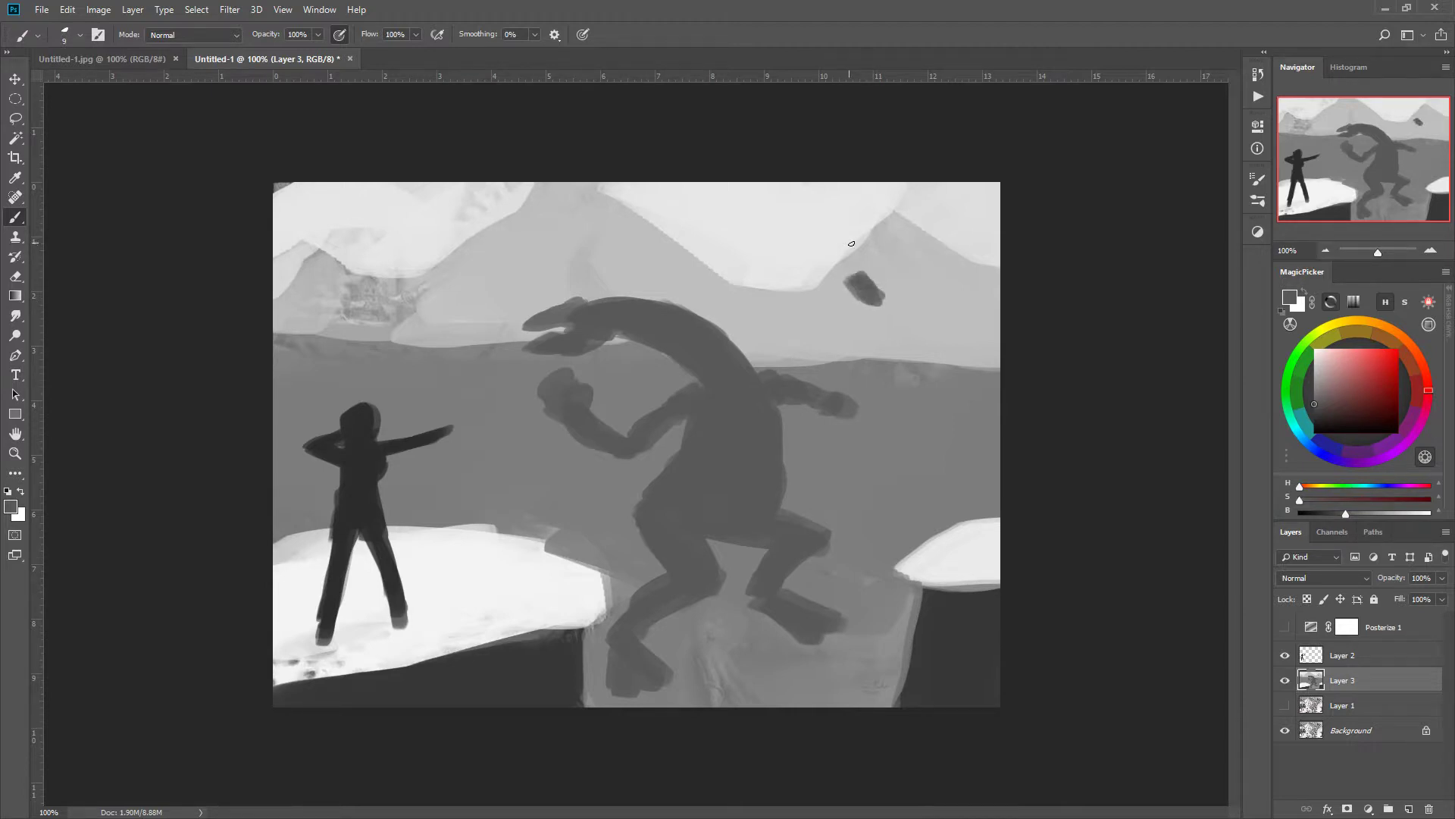
drag(851, 243, 837, 221)
mouse_move(851, 283)
mouse_down()
mouse_move(815, 267)
mouse_move(826, 273)
mouse_up()
drag(851, 318, 924, 341)
drag(796, 256, 814, 215)
drag(873, 194, 838, 219)
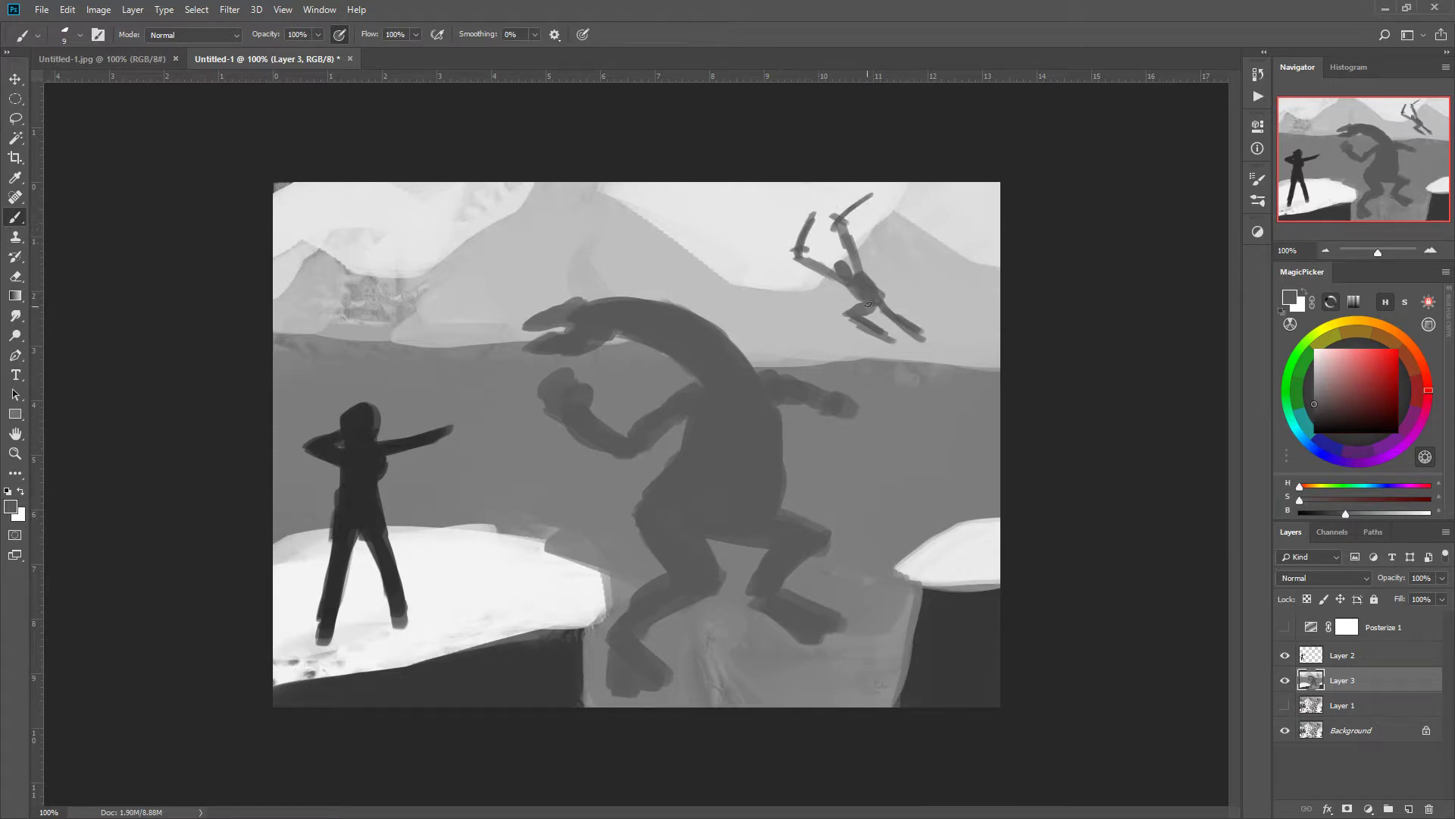
drag(855, 323, 896, 341)
click(1285, 681)
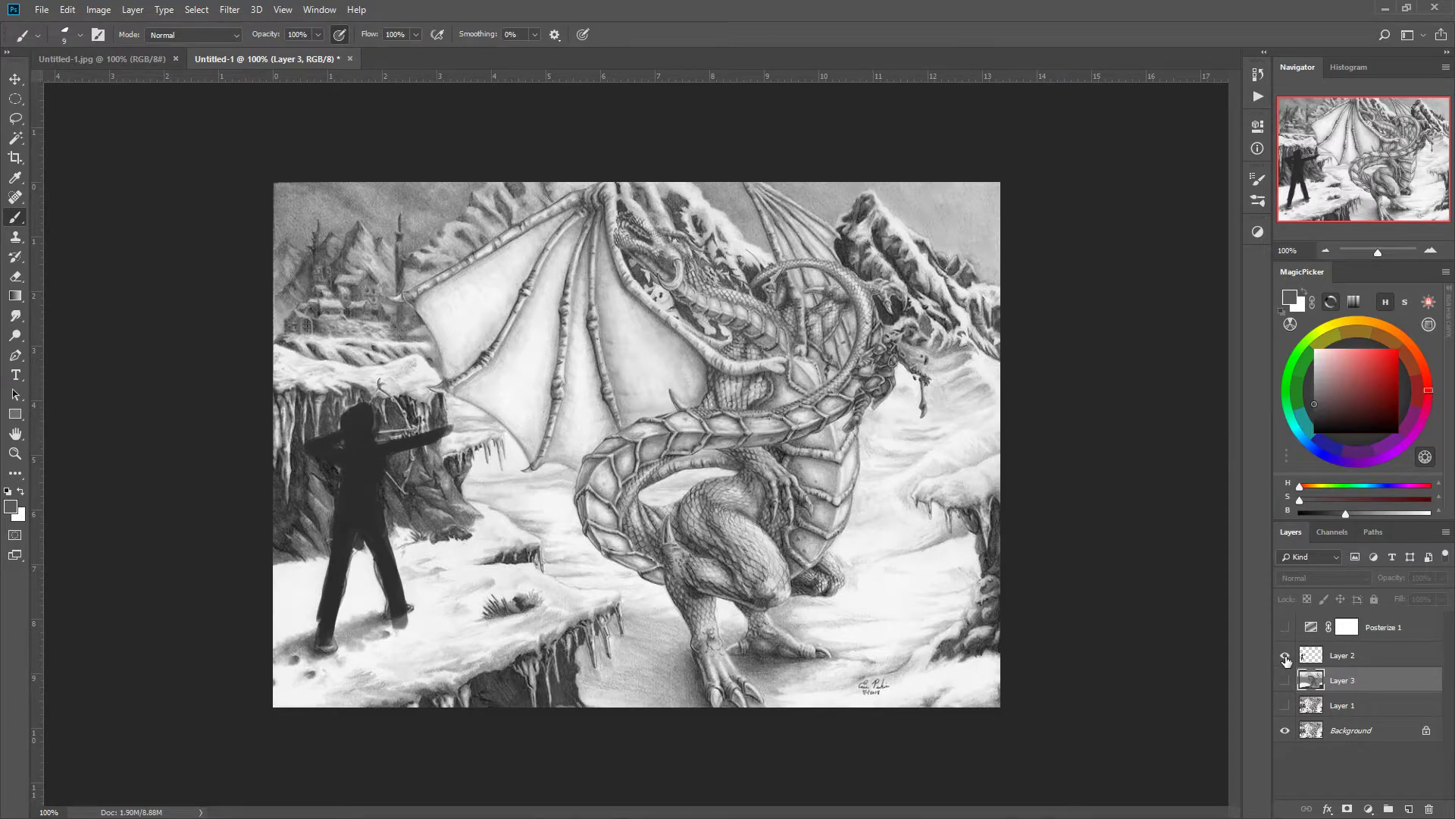
click(1285, 679)
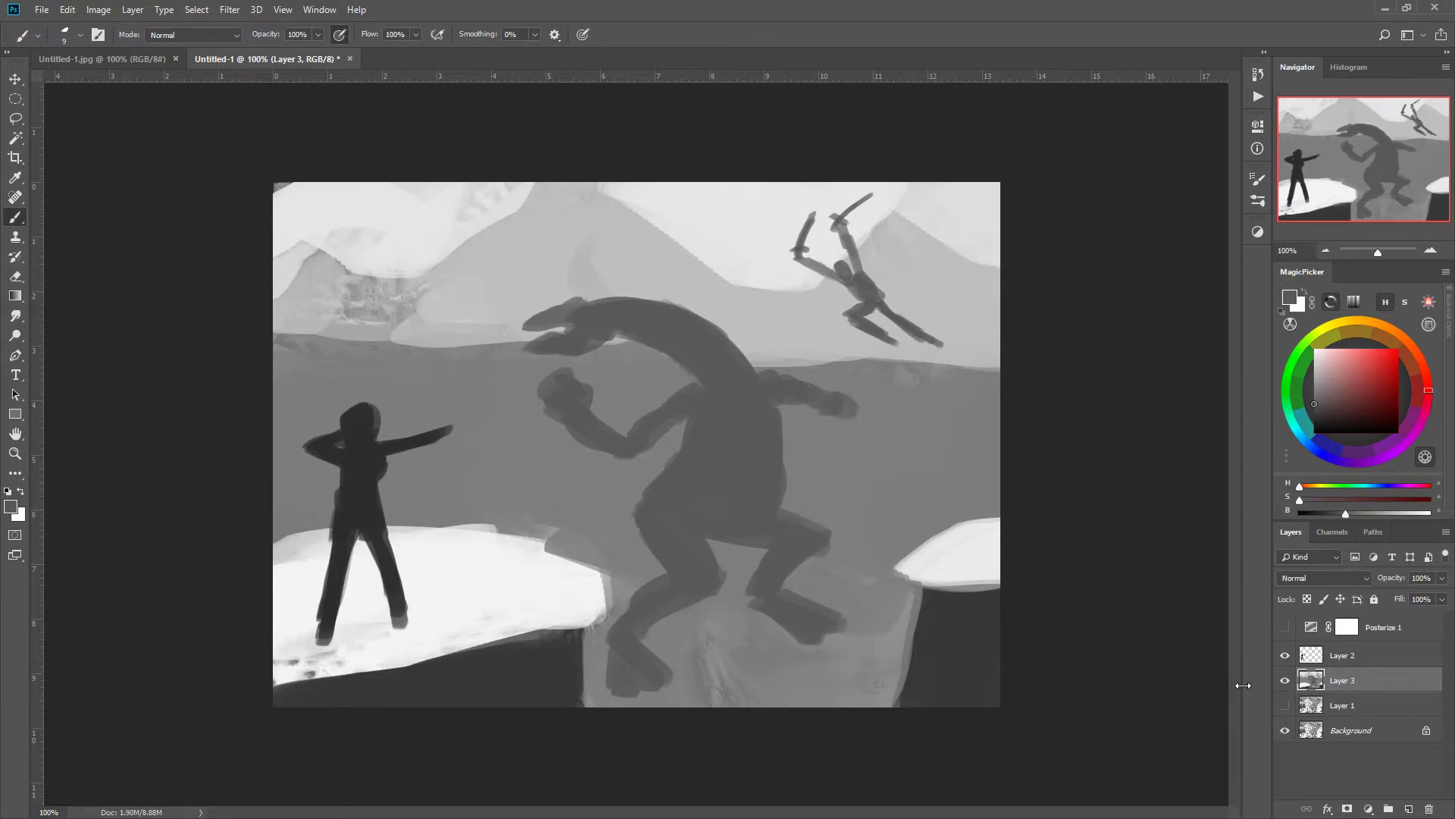
Step: Extend the archer's snowy ledge and dark cliff toward the dragon with sampled tones and a 70 px brush, and enlarge the opposite snow cap
alt+click(585, 590)
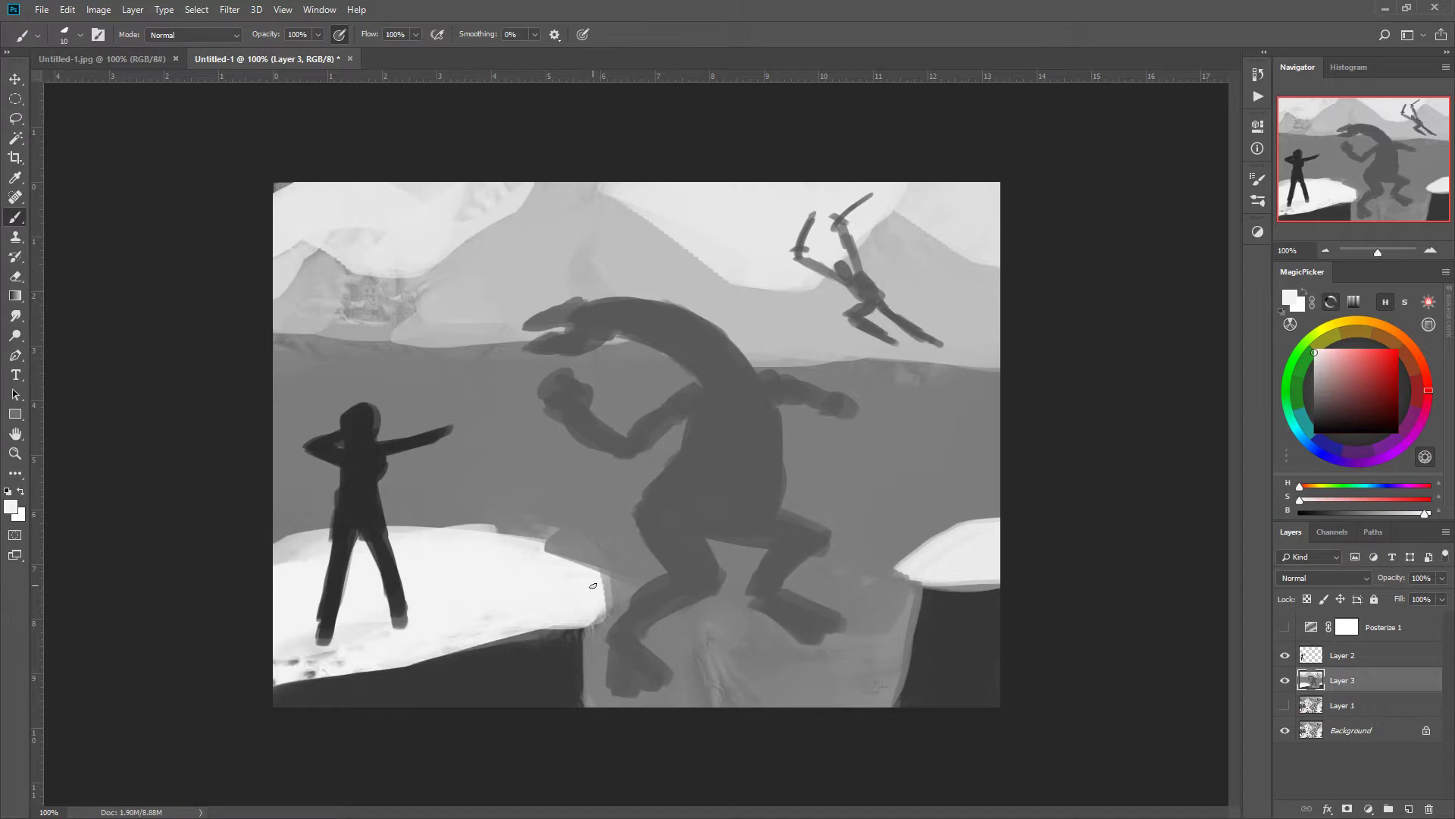
key(bracketright)
key(bracketright)
key(bracketright)
key(bracketright)
key(bracketright)
key(bracketright)
mouse_move(552, 575)
mouse_down()
mouse_move(647, 609)
mouse_move(548, 618)
mouse_move(550, 670)
mouse_move(526, 653)
mouse_move(617, 643)
mouse_move(619, 706)
mouse_move(569, 690)
mouse_move(628, 675)
mouse_move(617, 652)
mouse_move(576, 681)
mouse_move(620, 648)
mouse_move(447, 661)
mouse_up()
alt+click(543, 673)
alt+click(598, 573)
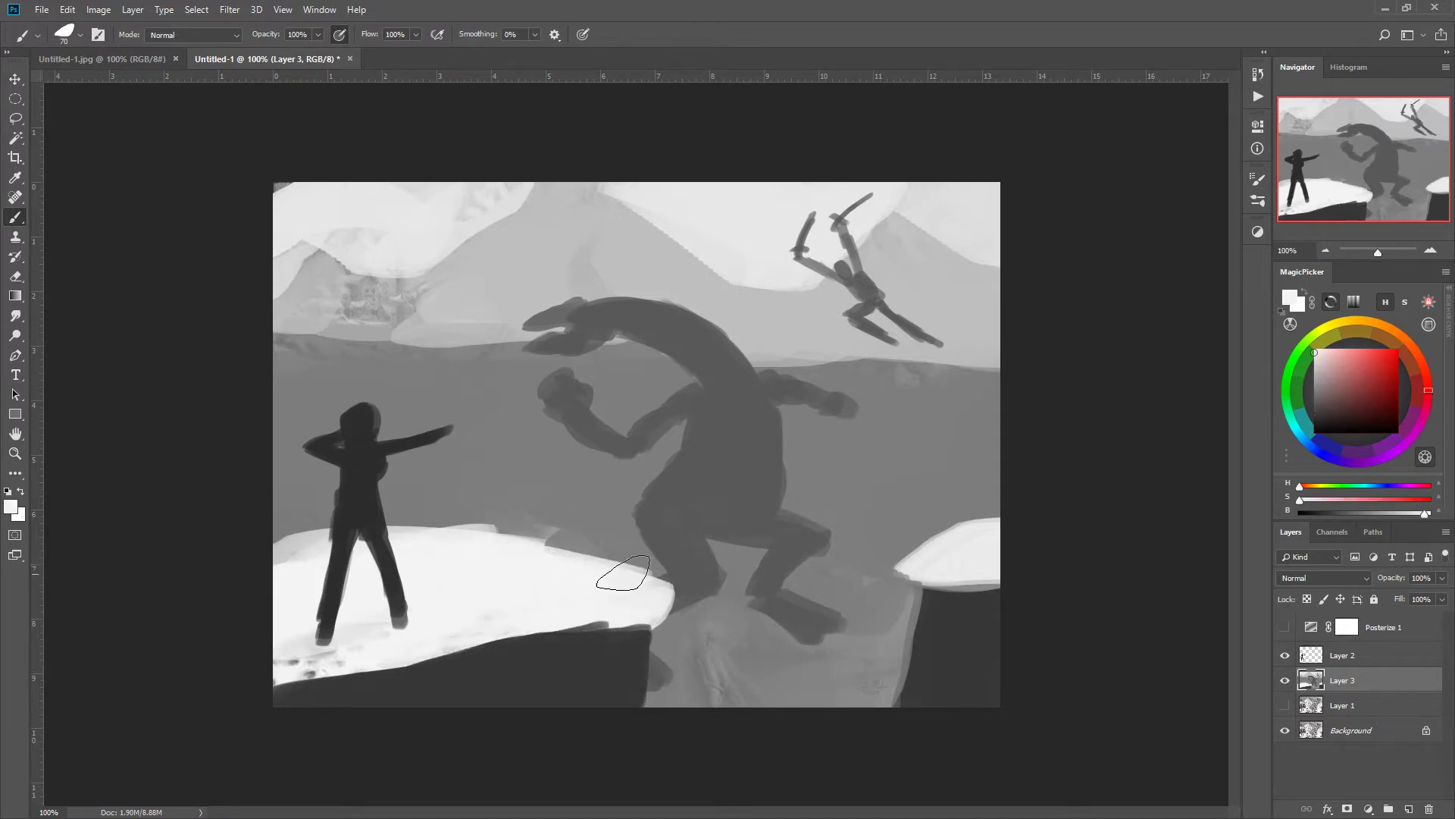
mouse_move(970, 530)
mouse_down()
mouse_move(913, 569)
mouse_move(1005, 598)
mouse_up()
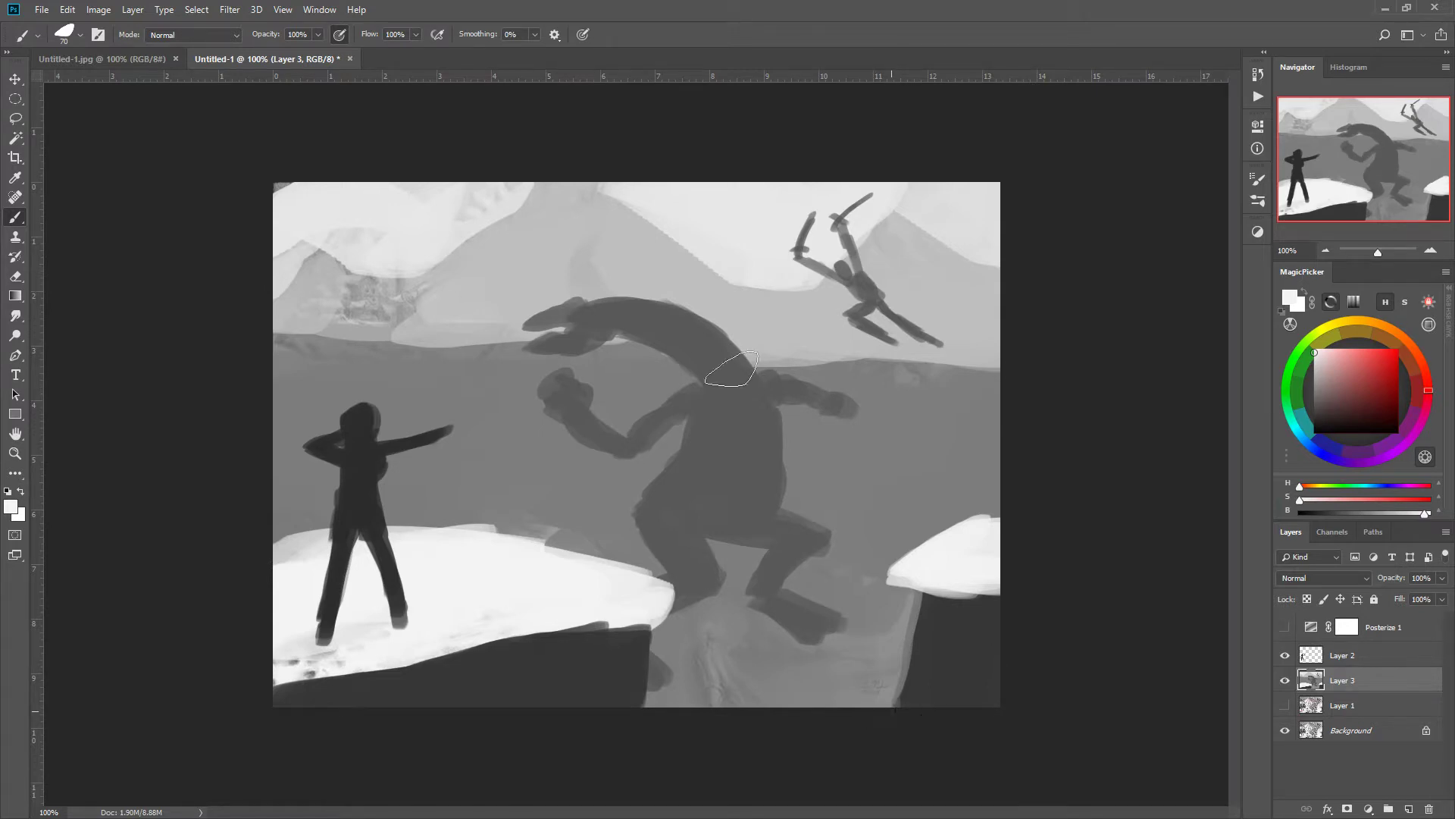
Step: Paint a large wing behind the leaping figure, outlined in the dragon's dark grey and filled with a sampled lighter grey
alt+click(716, 337)
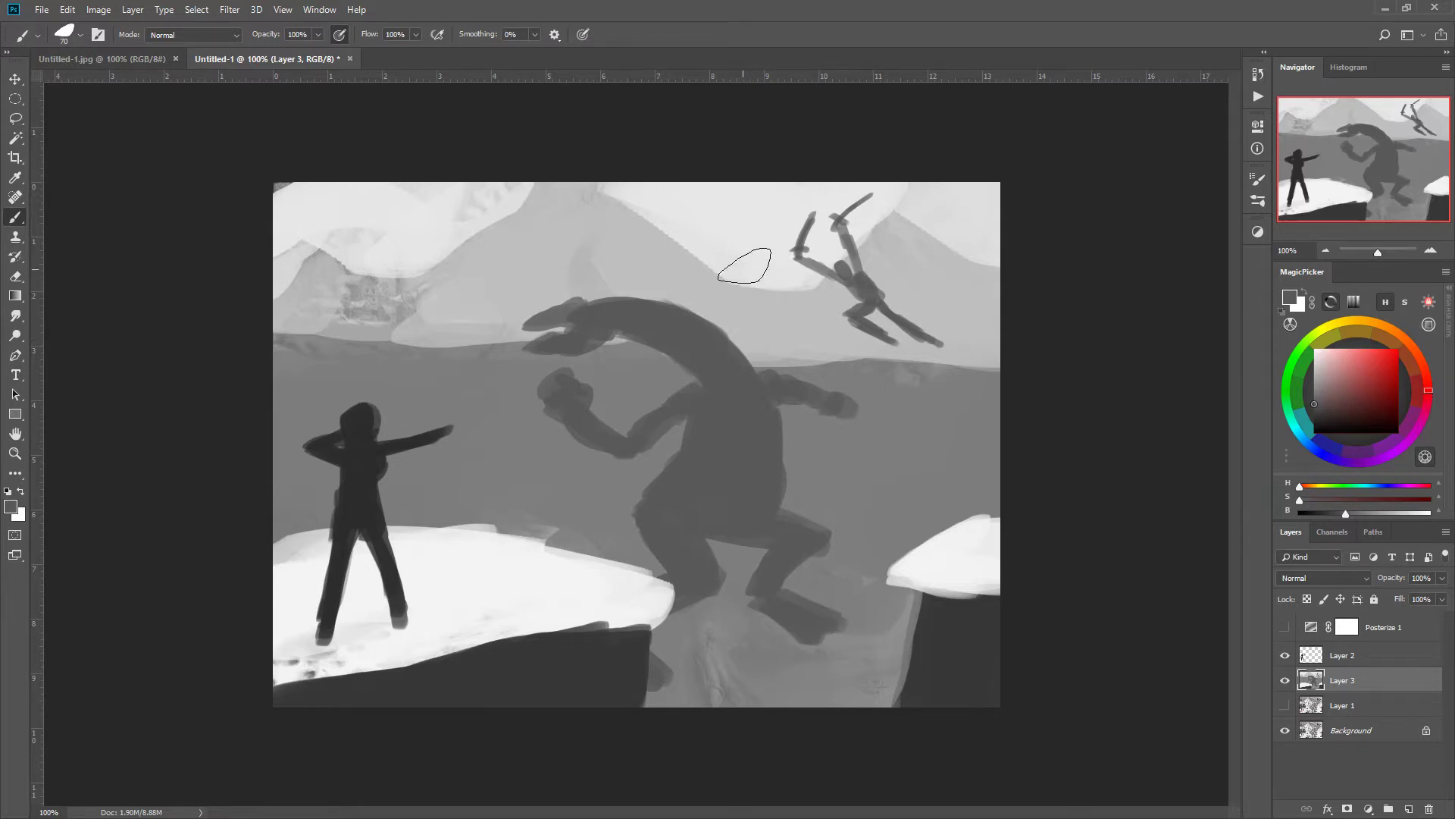
mouse_move(753, 211)
mouse_down()
mouse_move(725, 309)
mouse_move(744, 212)
mouse_move(910, 319)
mouse_move(837, 262)
mouse_move(824, 267)
mouse_move(852, 298)
mouse_move(845, 321)
mouse_move(750, 293)
mouse_move(789, 379)
mouse_move(760, 392)
mouse_move(794, 316)
mouse_move(879, 375)
mouse_move(828, 288)
mouse_move(872, 302)
mouse_move(886, 290)
mouse_move(773, 225)
mouse_move(739, 258)
mouse_up()
alt+click(870, 280)
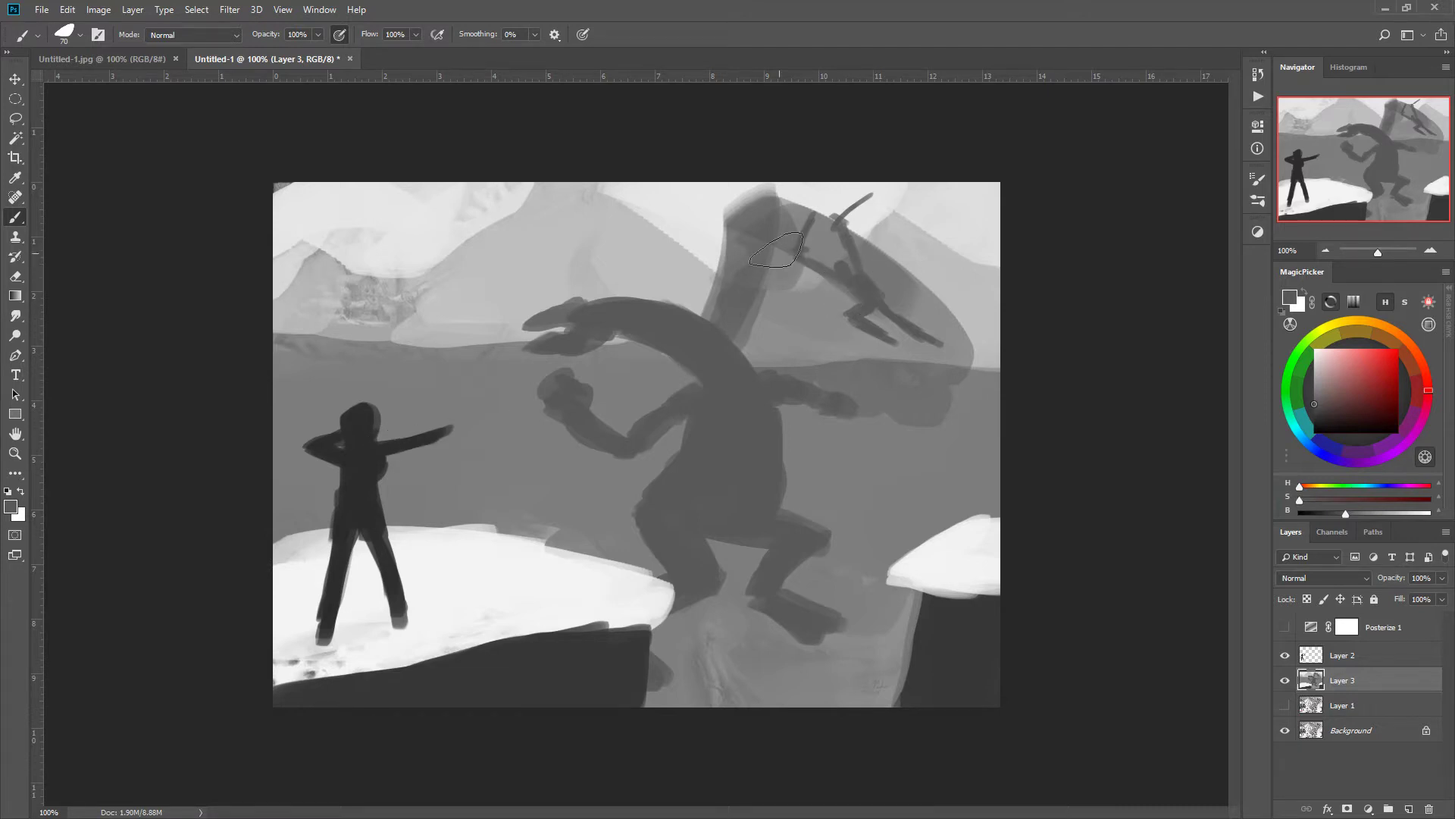
alt+click(819, 229)
mouse_move(780, 199)
mouse_down()
mouse_move(768, 233)
mouse_move(753, 207)
mouse_move(758, 279)
mouse_up()
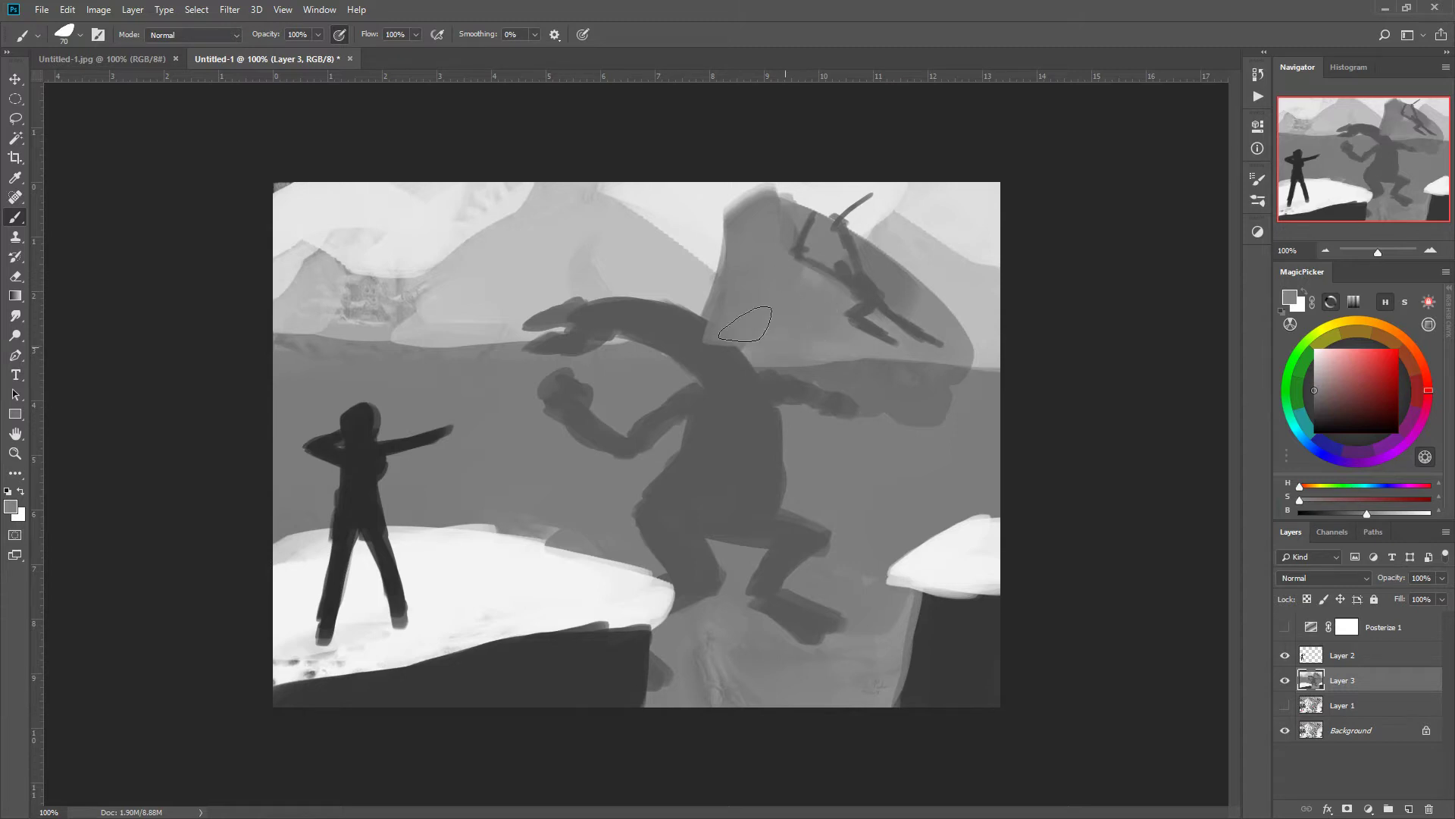
Step: Build up the dragon's neck and shoulder in its dark grey, and add a horn and neck spines with a smaller brush
alt+click(690, 347)
mouse_move(692, 342)
mouse_down()
mouse_move(741, 381)
mouse_move(723, 367)
mouse_move(745, 409)
mouse_move(679, 338)
mouse_move(721, 454)
mouse_up()
key(bracketleft)
key(bracketleft)
key(bracketleft)
key(bracketleft)
key(bracketleft)
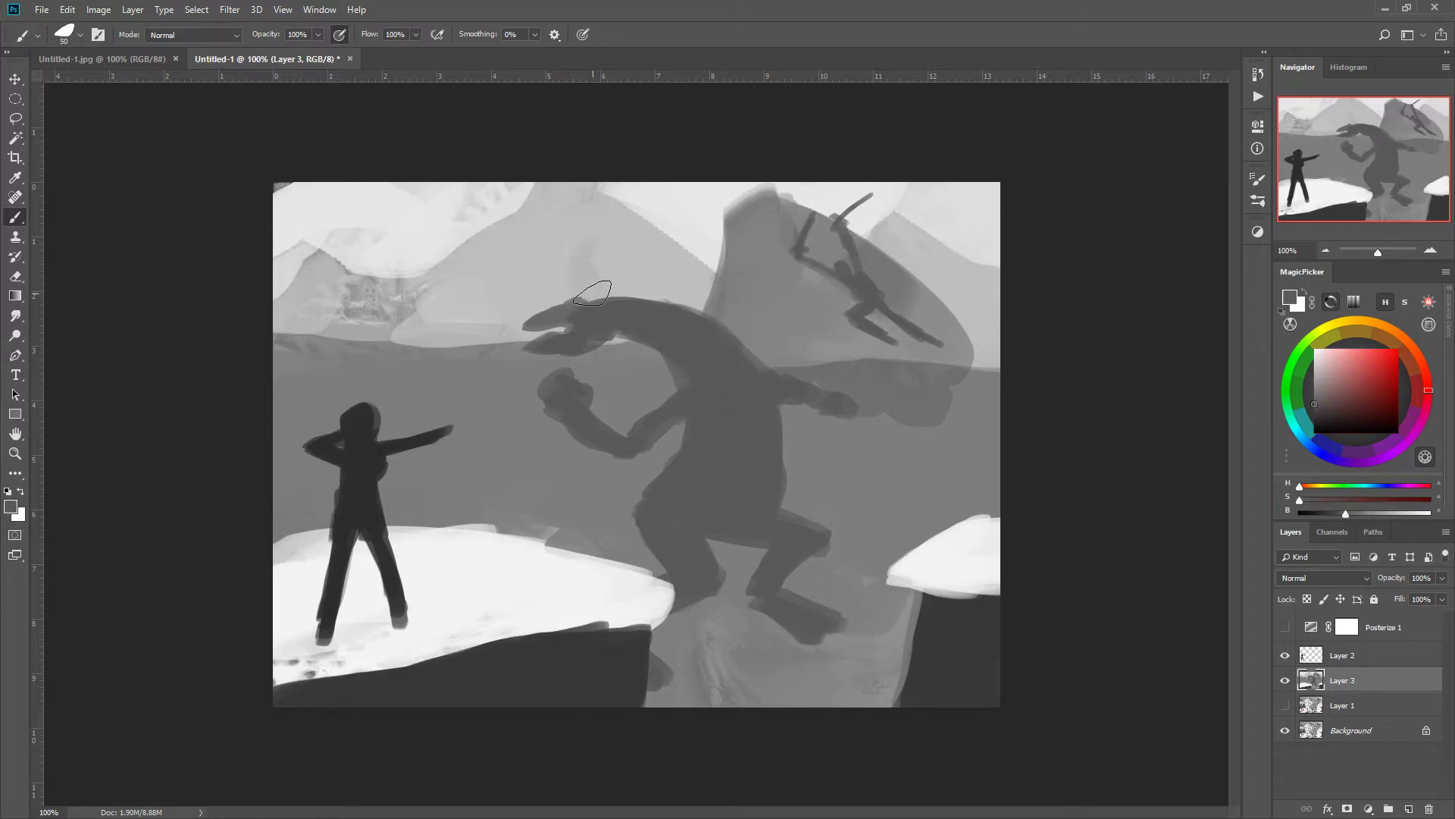
mouse_move(599, 299)
mouse_down()
mouse_move(631, 263)
mouse_move(651, 278)
mouse_move(604, 284)
mouse_move(645, 277)
mouse_up()
mouse_move(671, 302)
mouse_down()
mouse_move(665, 285)
mouse_move(680, 291)
mouse_up()
drag(701, 311, 696, 296)
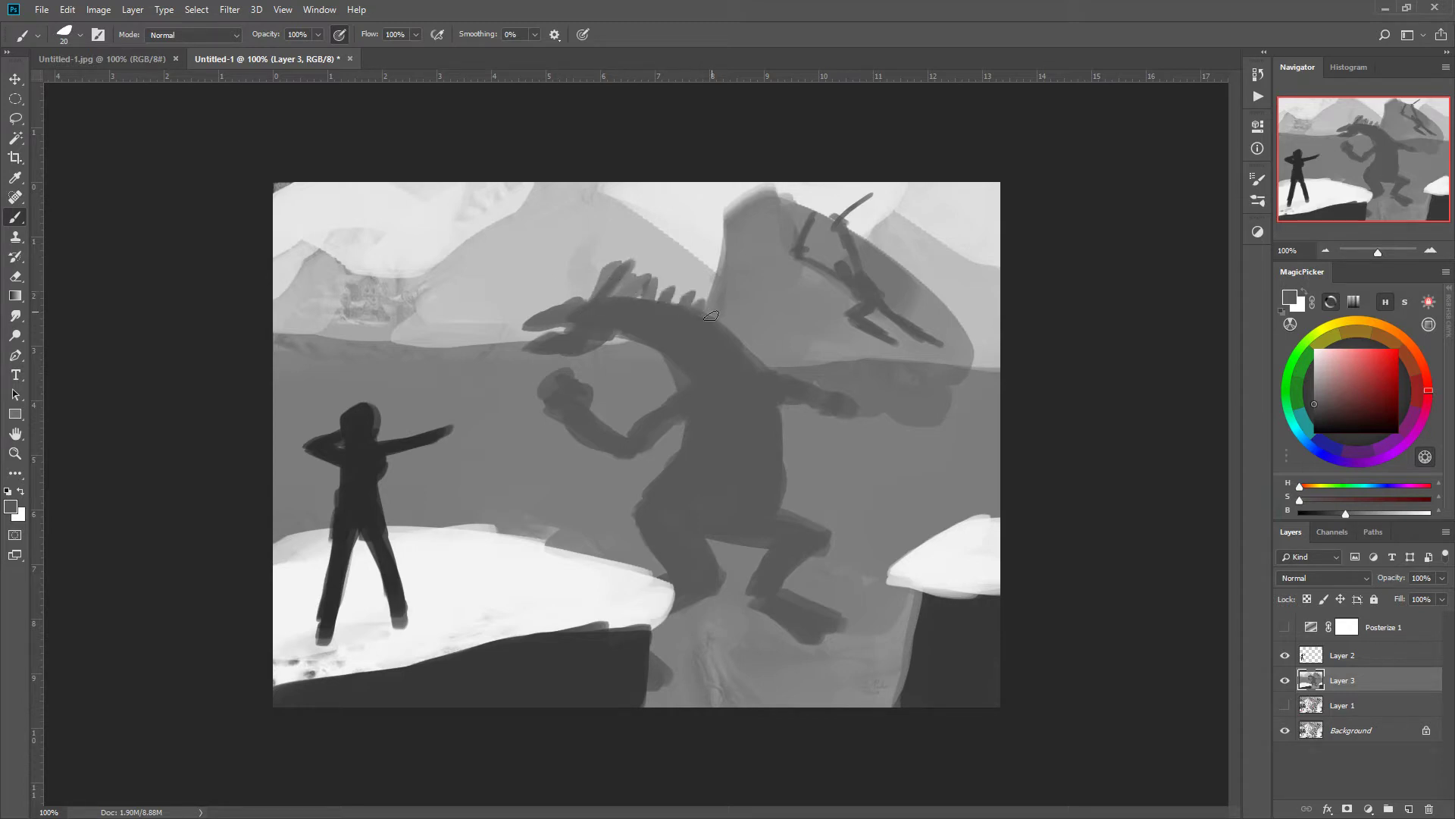
drag(584, 292, 576, 300)
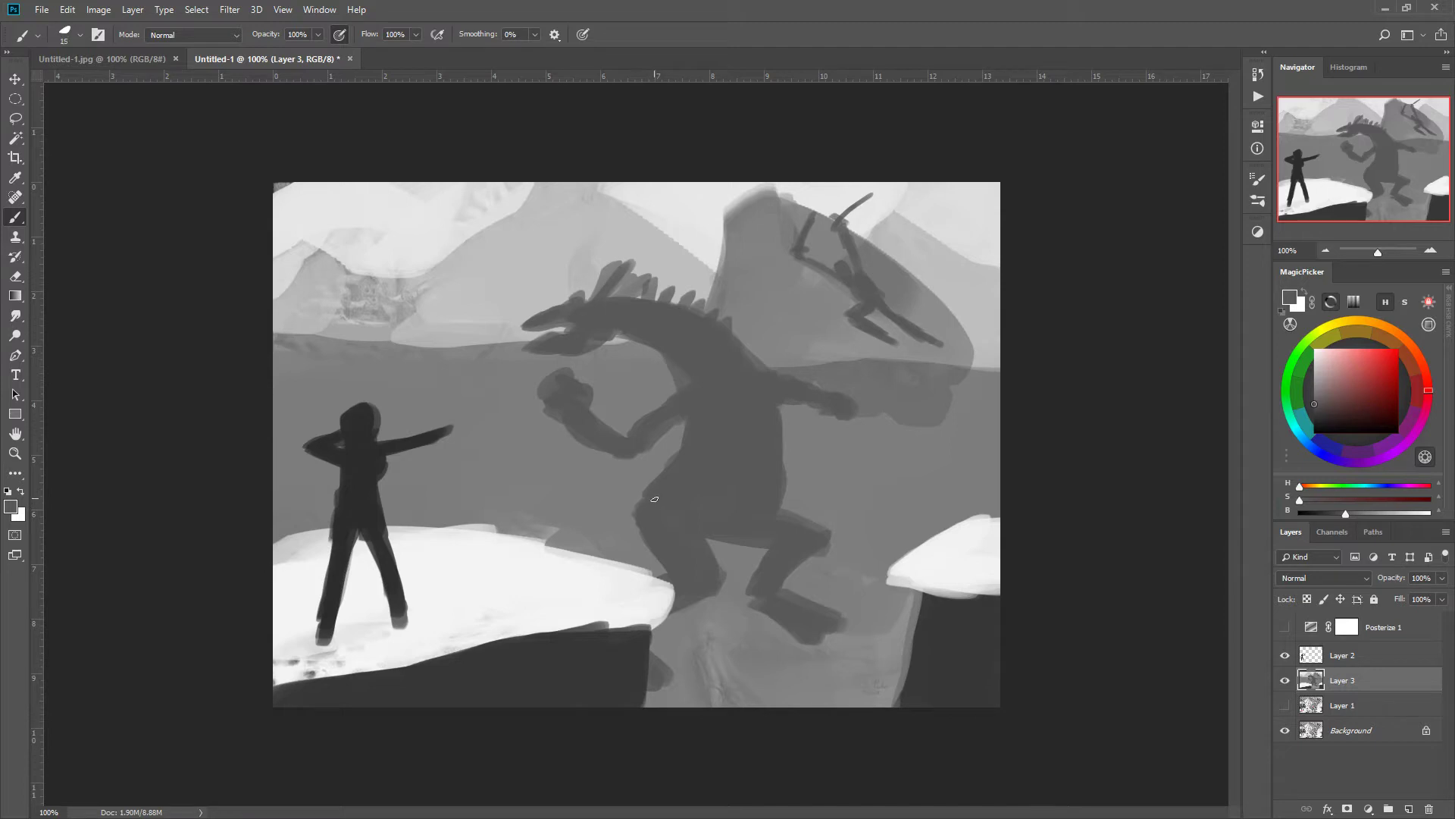
Step: Paint the dragon's tail looping in front of the body and tapering out behind it, and compare Layer 3 with the original drawing
key(bracketright)
key(bracketright)
key(bracketright)
key(bracketright)
key(bracketright)
mouse_move(655, 502)
mouse_down()
mouse_move(596, 522)
mouse_move(643, 509)
mouse_move(595, 538)
mouse_move(546, 534)
mouse_move(514, 488)
mouse_move(554, 525)
mouse_up()
key(bracketleft)
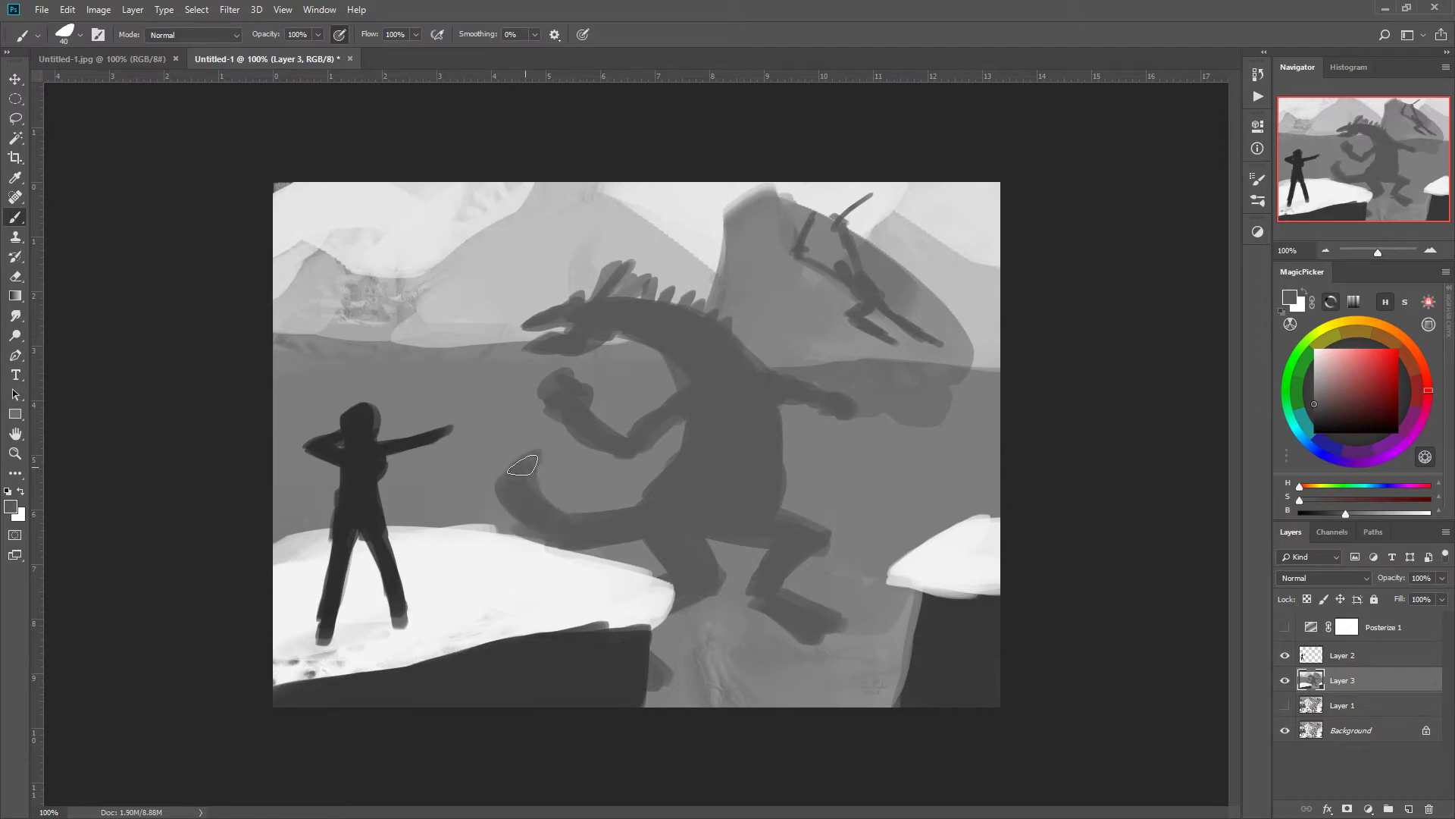
mouse_move(535, 453)
mouse_down()
mouse_move(641, 493)
mouse_move(591, 464)
mouse_move(651, 491)
mouse_up()
mouse_move(788, 503)
mouse_down()
mouse_move(930, 439)
mouse_move(789, 497)
mouse_up()
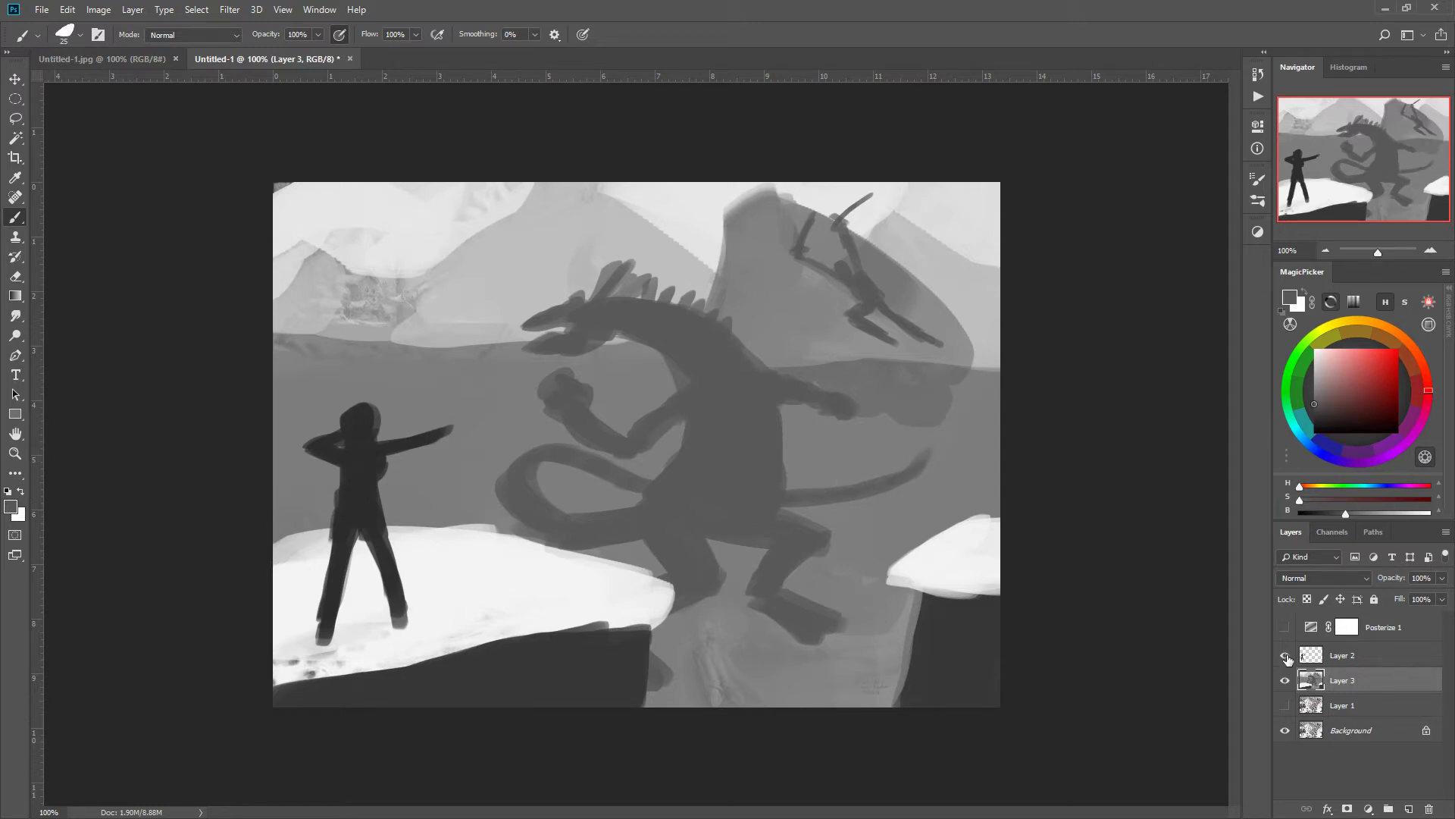
click(1284, 681)
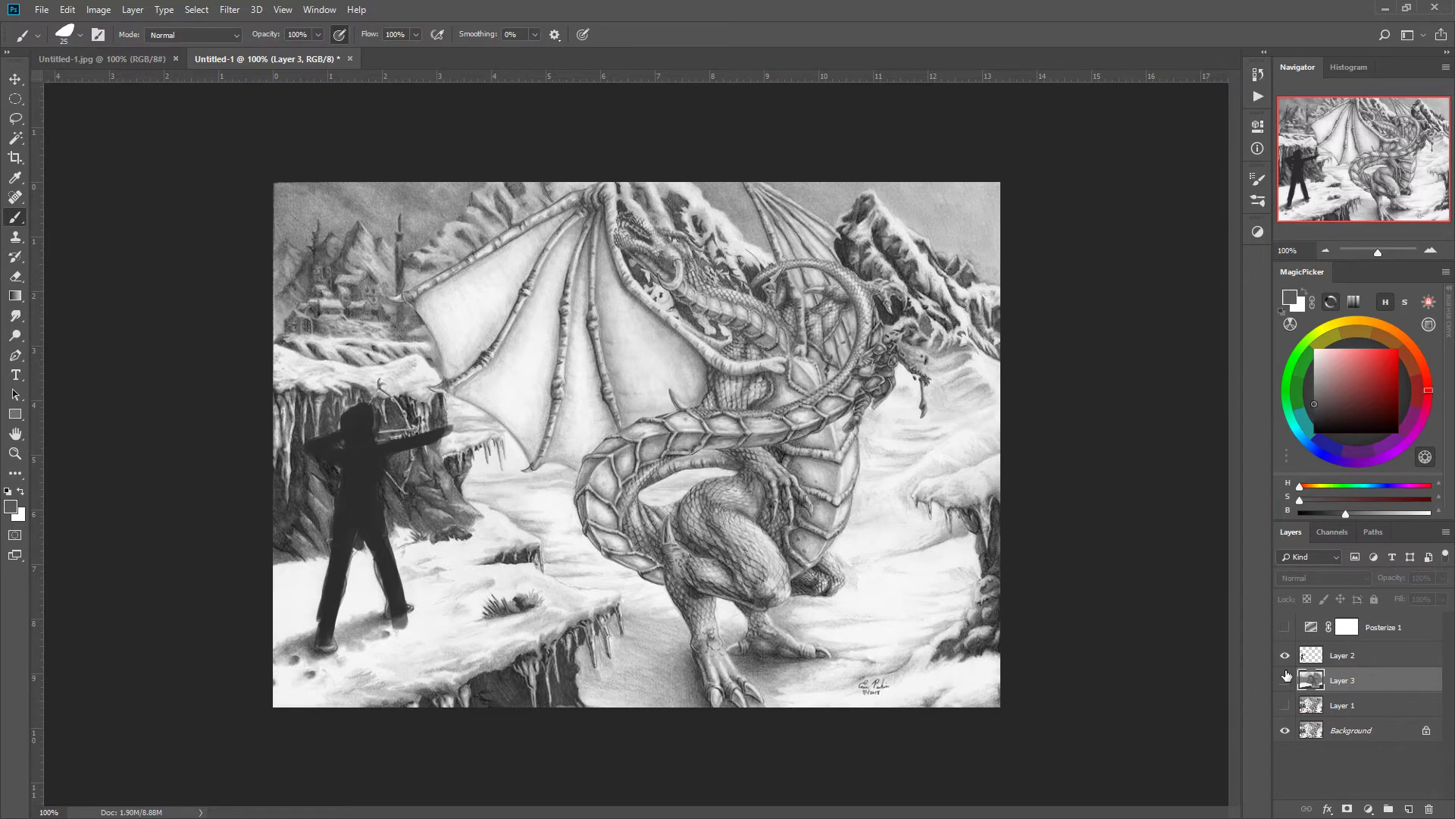
click(1285, 680)
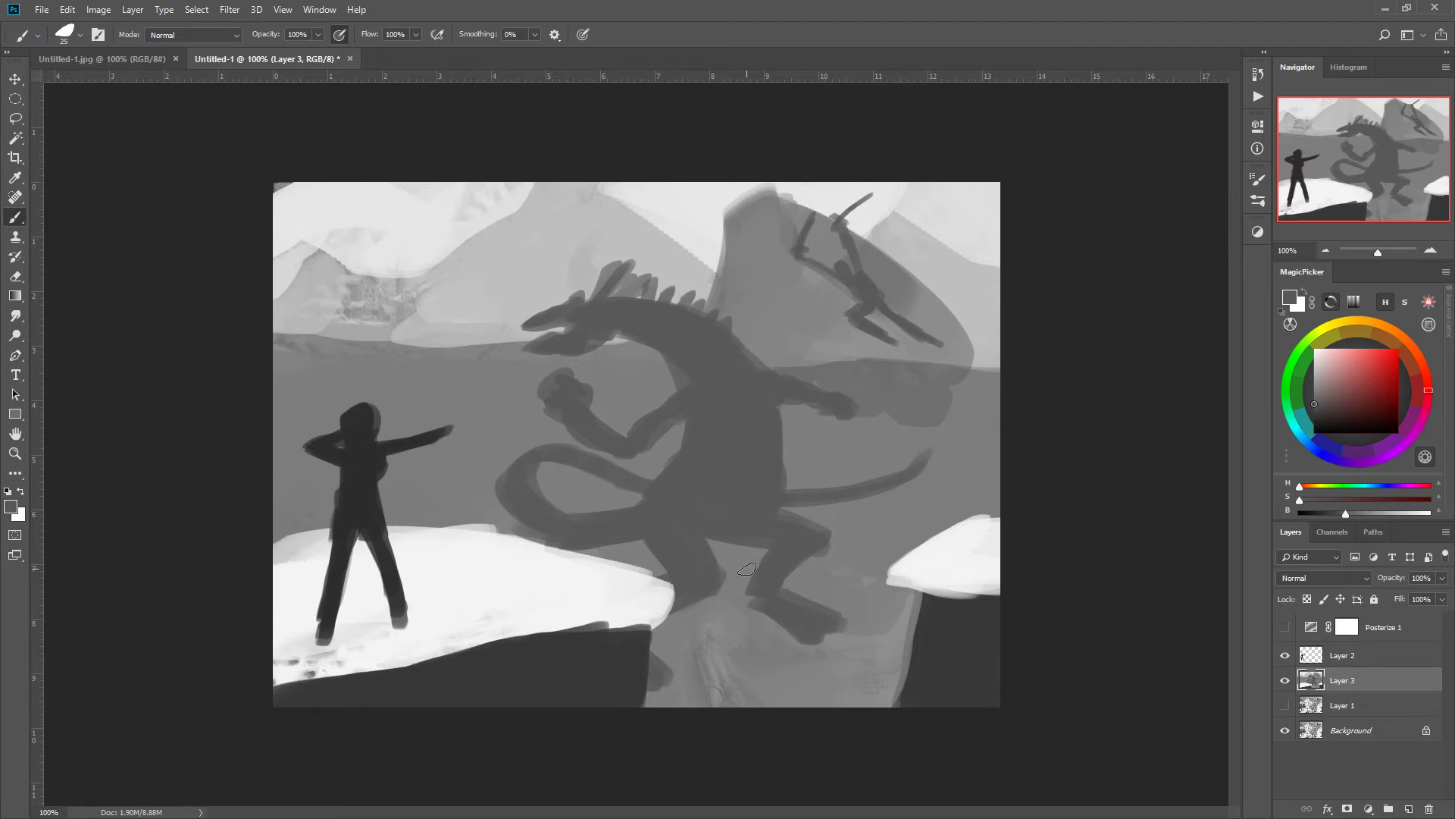
Step: Block in the dragon's second wing between its head and the archer with a sampled mid-grey
alt+click(766, 307)
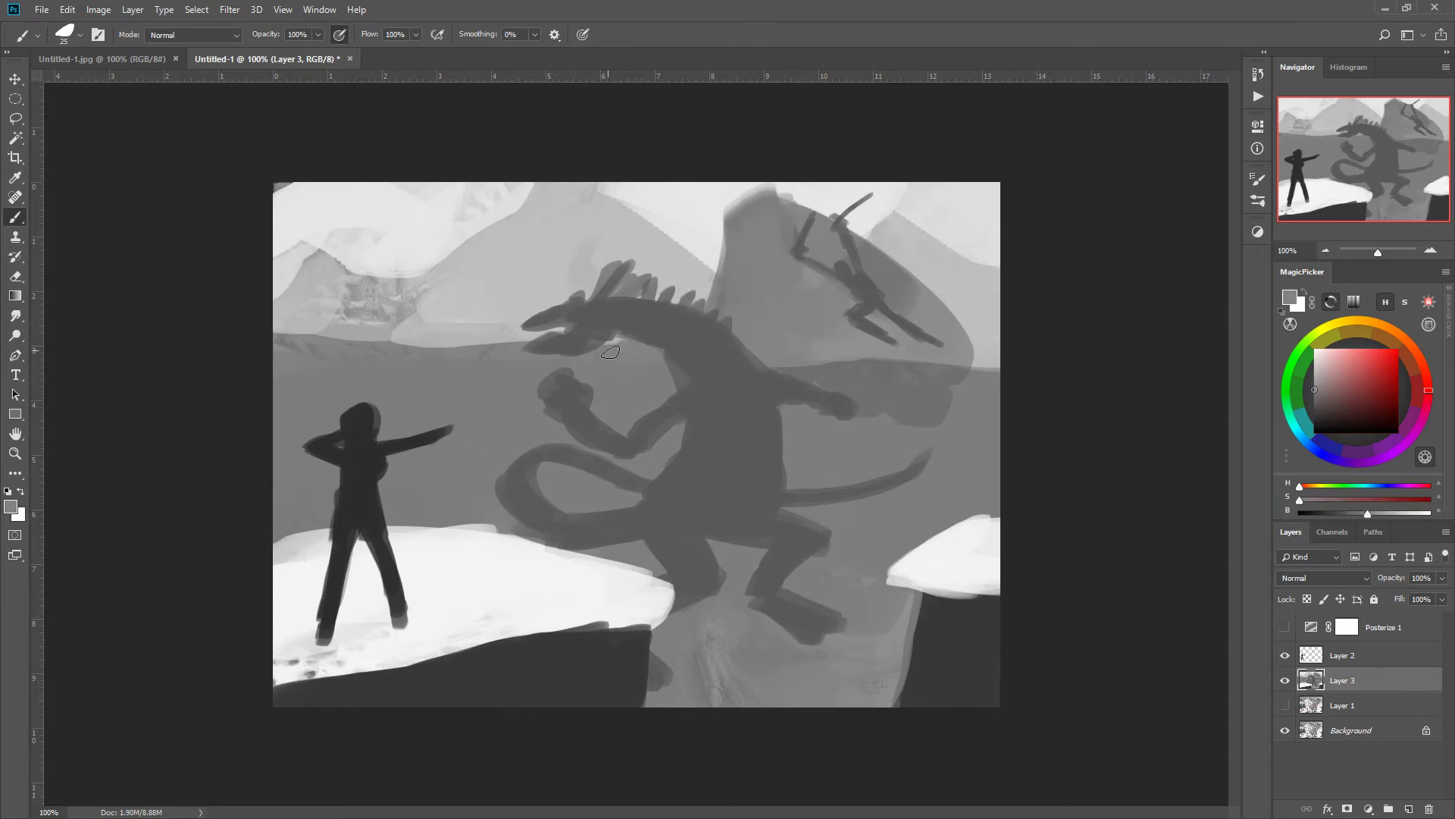
alt+click(841, 366)
mouse_move(656, 375)
mouse_down()
mouse_move(628, 389)
mouse_move(562, 317)
mouse_move(641, 353)
mouse_up()
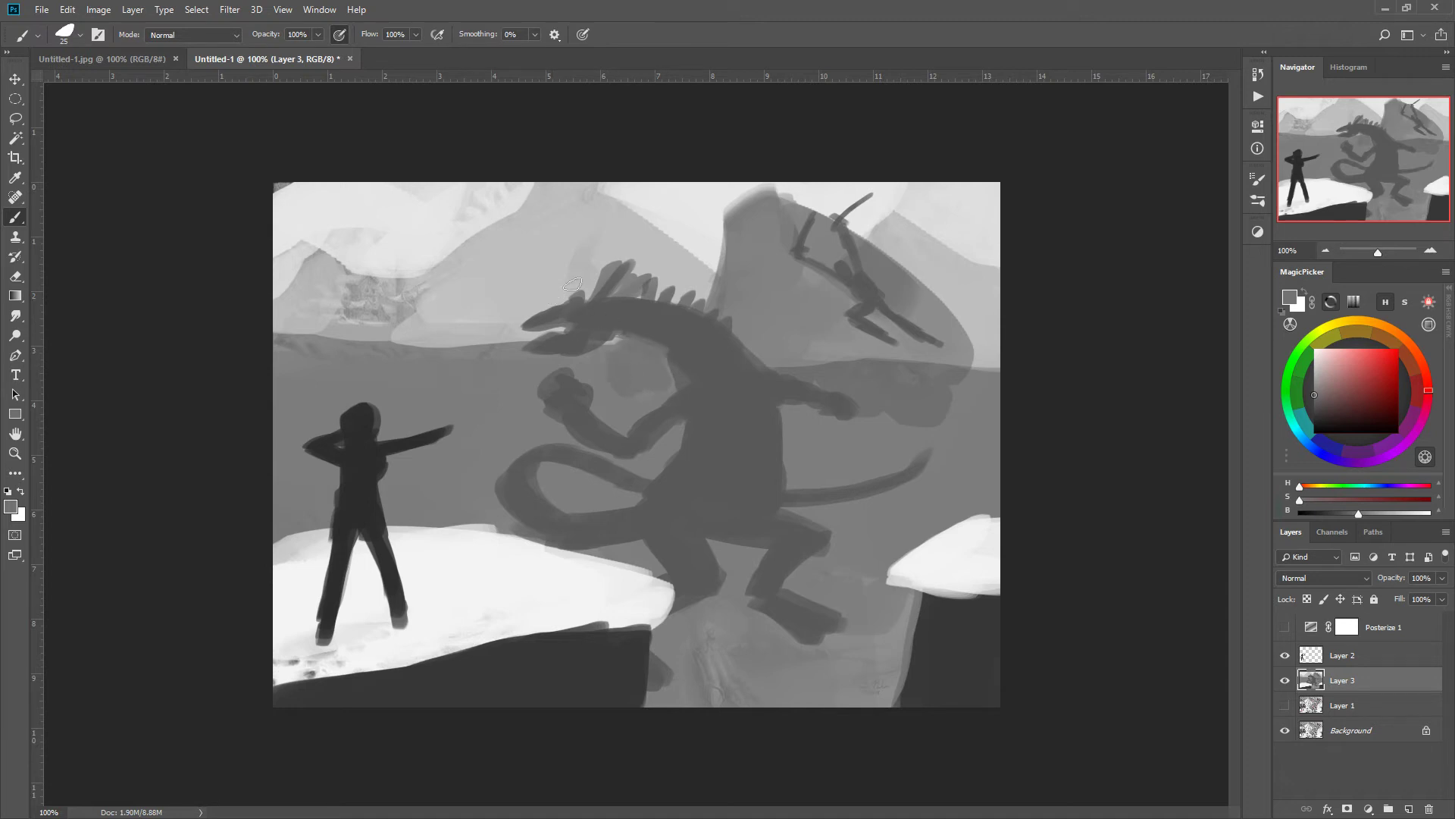
mouse_move(574, 285)
mouse_down()
mouse_move(515, 232)
mouse_move(428, 299)
mouse_move(377, 409)
mouse_up()
mouse_move(489, 254)
mouse_down()
mouse_move(572, 285)
mouse_move(553, 307)
mouse_up()
mouse_move(459, 303)
mouse_down()
mouse_move(483, 398)
mouse_move(378, 422)
mouse_move(388, 464)
mouse_move(465, 446)
mouse_move(469, 383)
mouse_move(535, 364)
mouse_move(517, 333)
mouse_move(541, 330)
mouse_move(557, 300)
mouse_move(599, 349)
mouse_move(662, 359)
mouse_move(651, 393)
mouse_move(508, 370)
mouse_move(467, 388)
mouse_move(483, 438)
mouse_move(372, 476)
mouse_up()
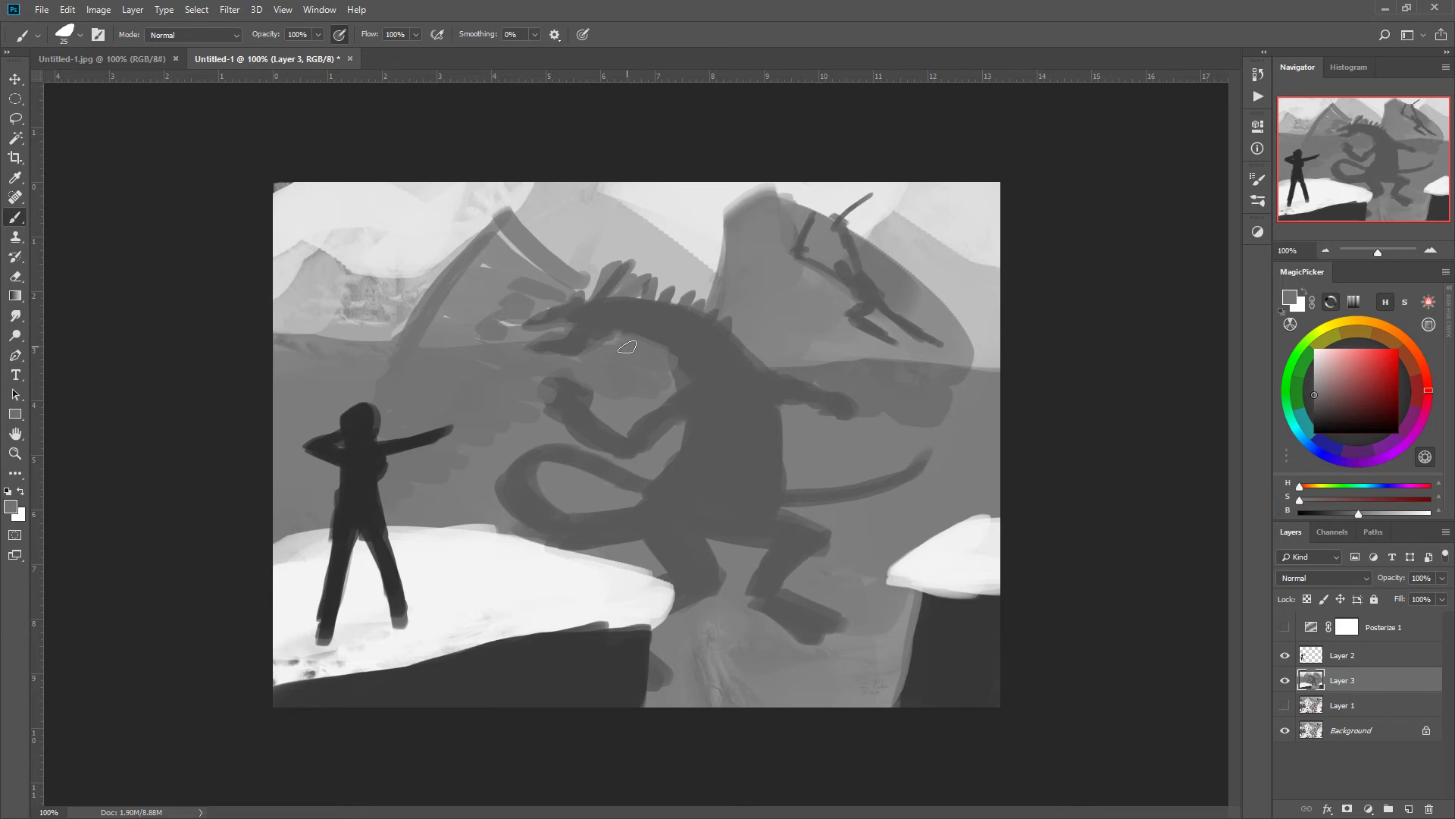
Step: Toggle Layer 3's visibility repeatedly to compare the reworked composition with the original dragon drawing, leaving the layer hidden
click(1284, 679)
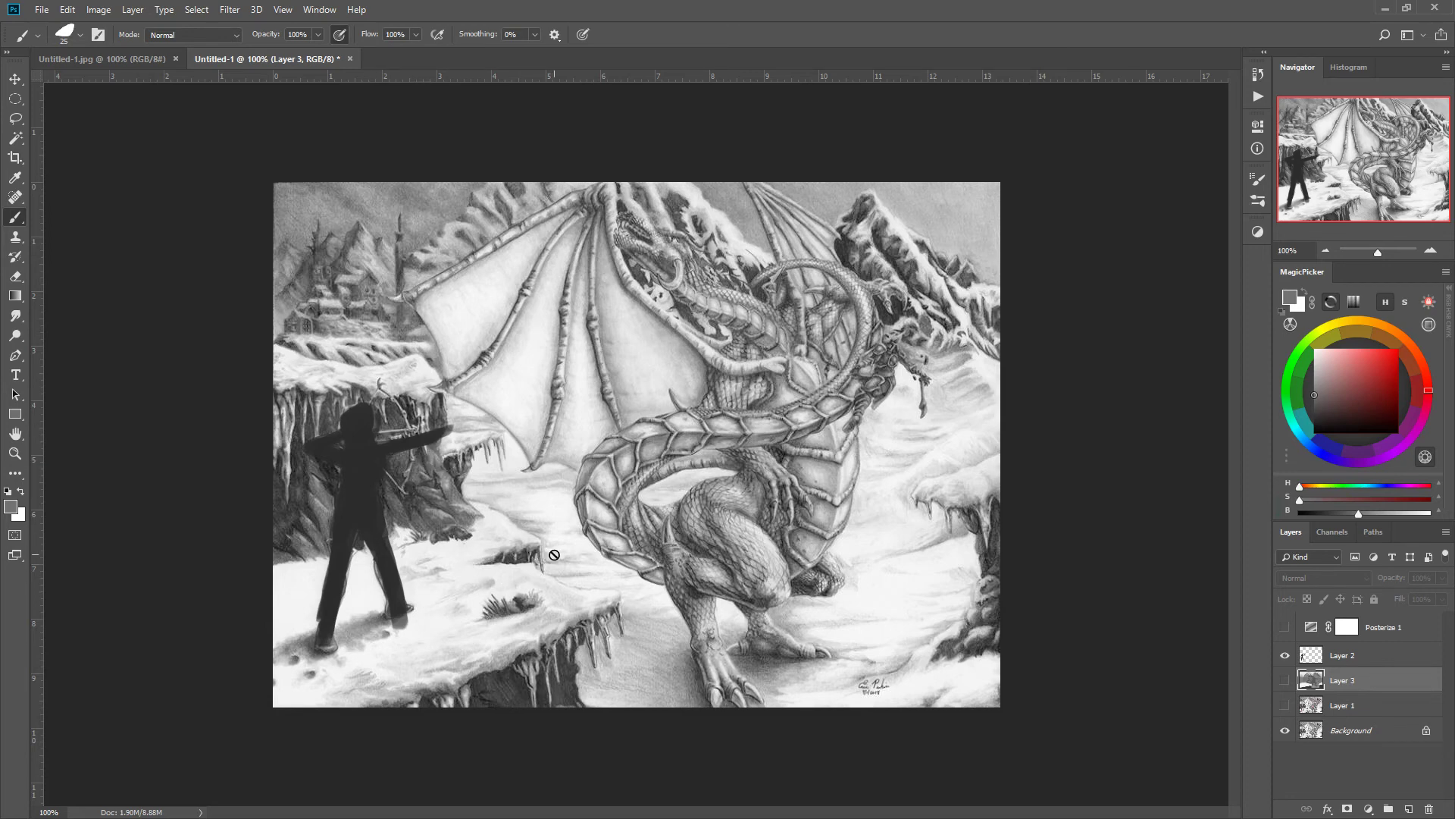
click(1284, 679)
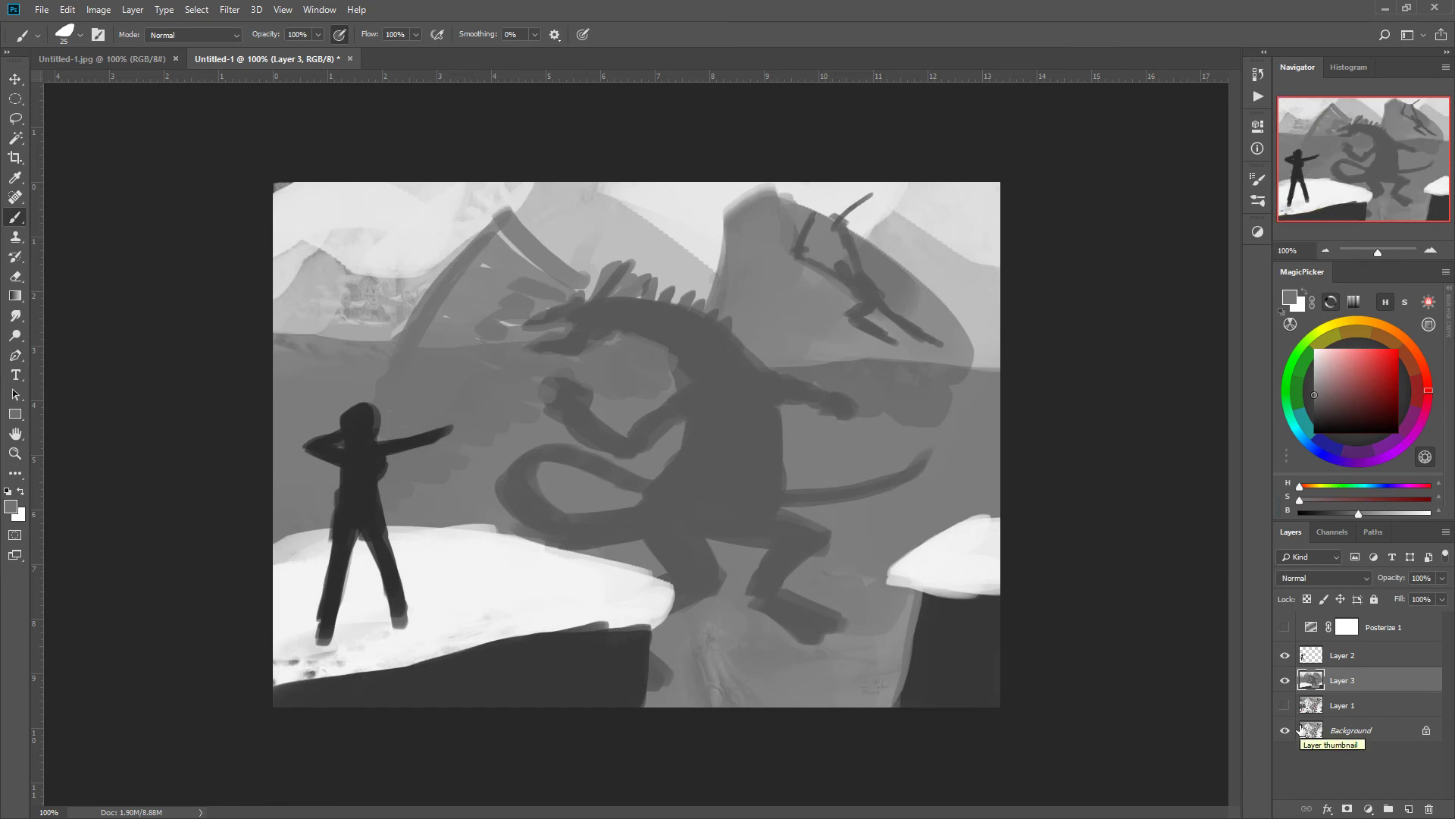
click(1285, 680)
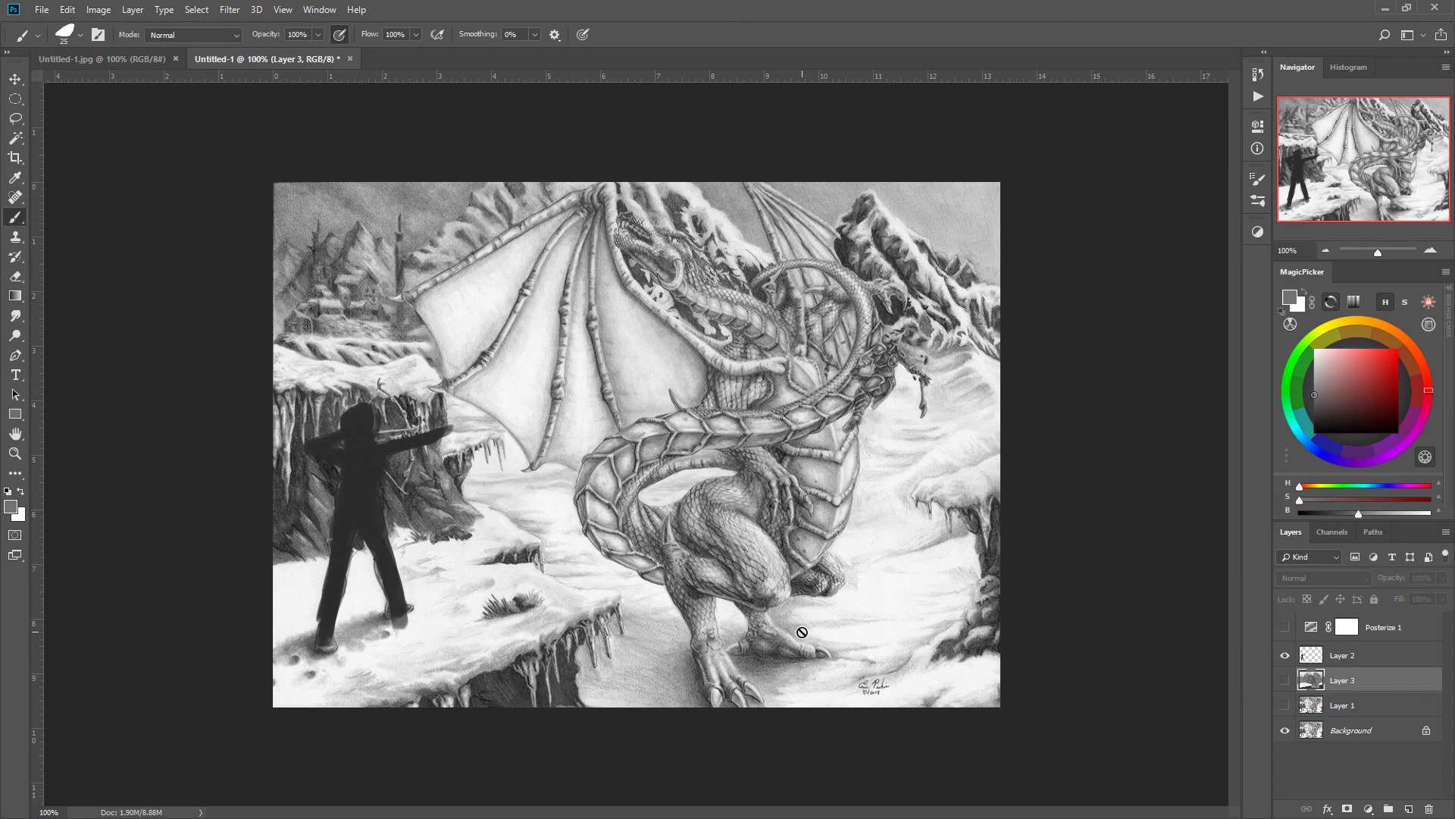
click(1284, 681)
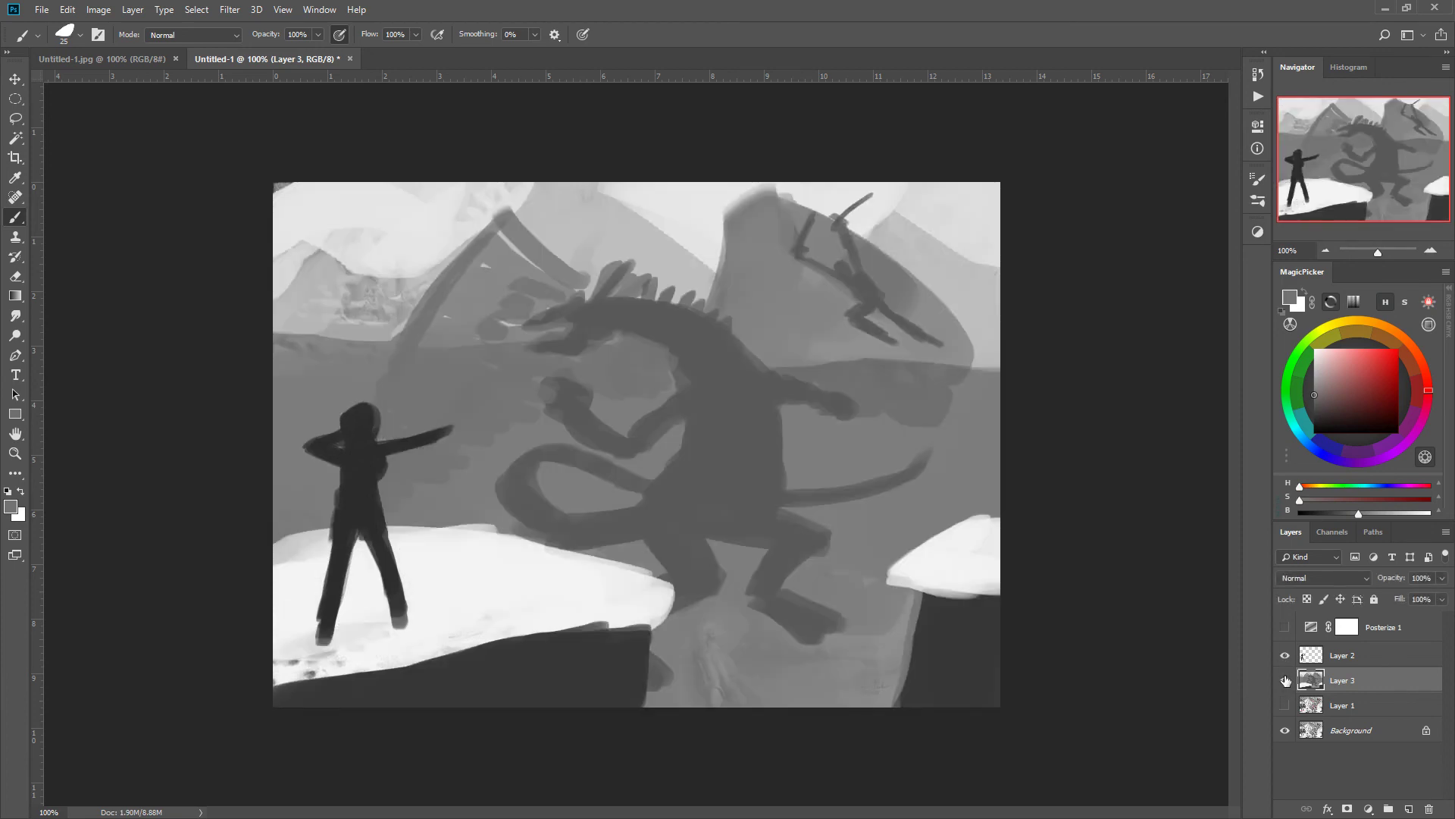
click(1285, 682)
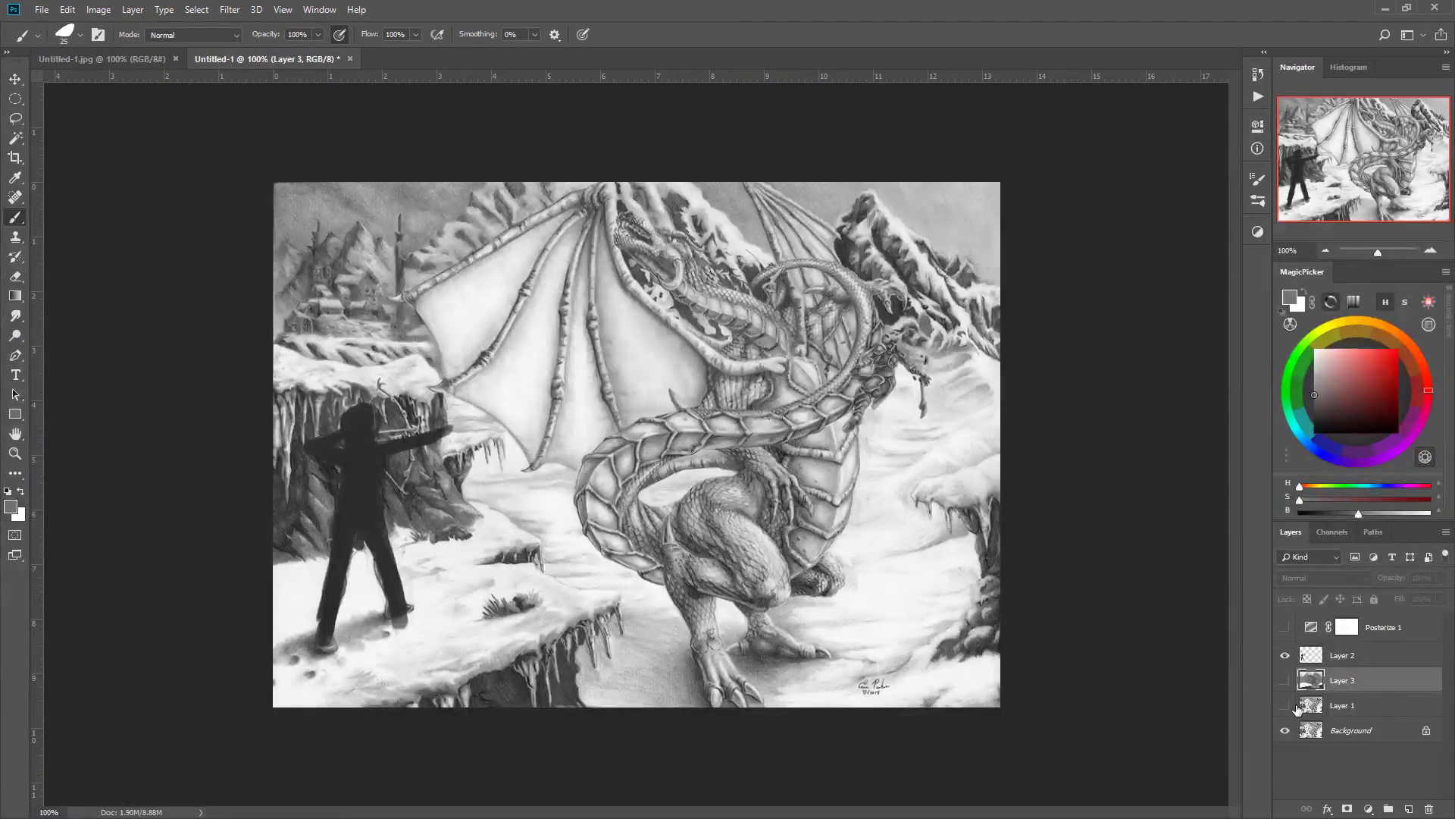